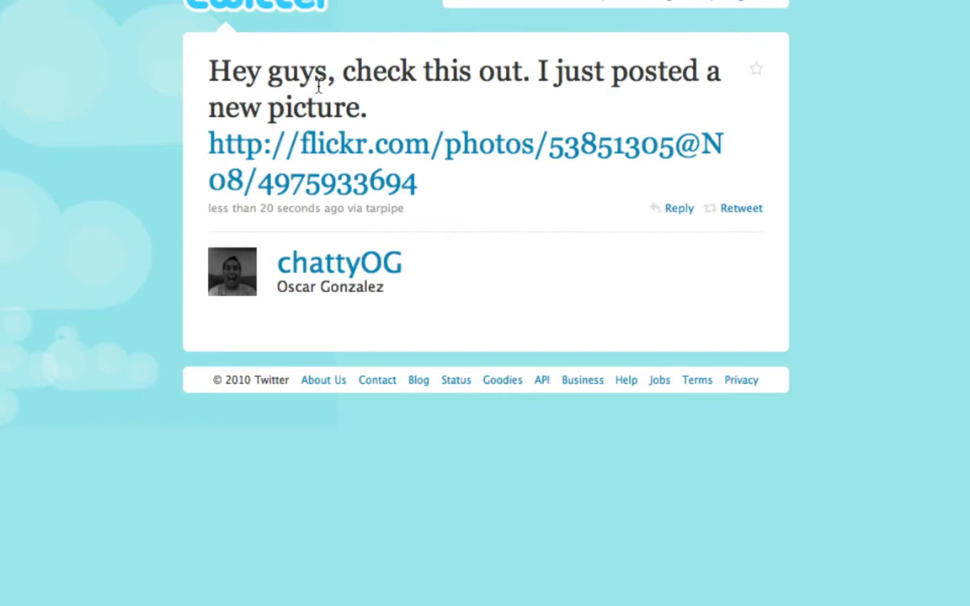
# Examine the wording of the posted tweet and its full-length Flickr link
pyautogui.moveTo(202, 150); pyautogui.dragTo(410, 177)
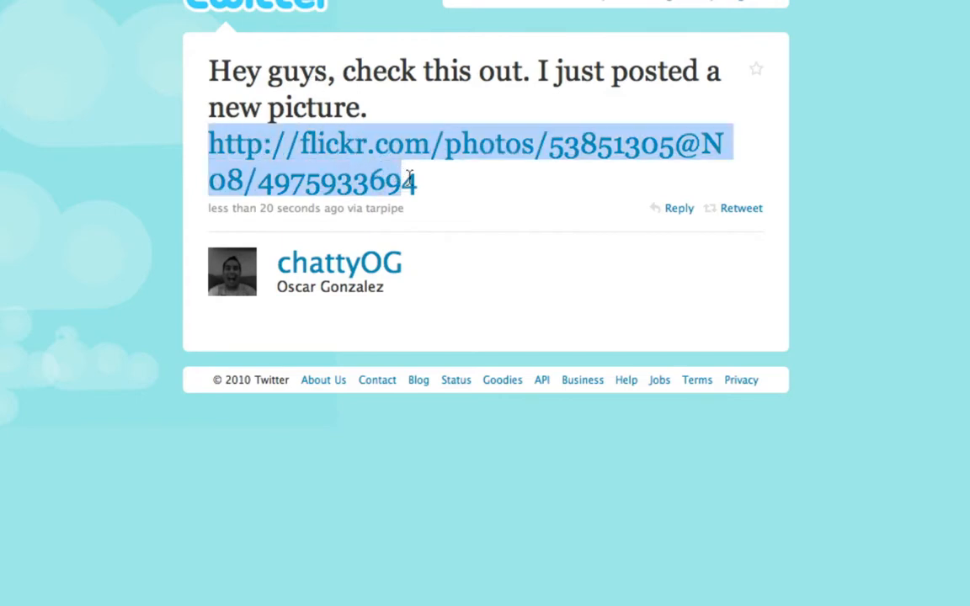
pyautogui.click(397, 149)
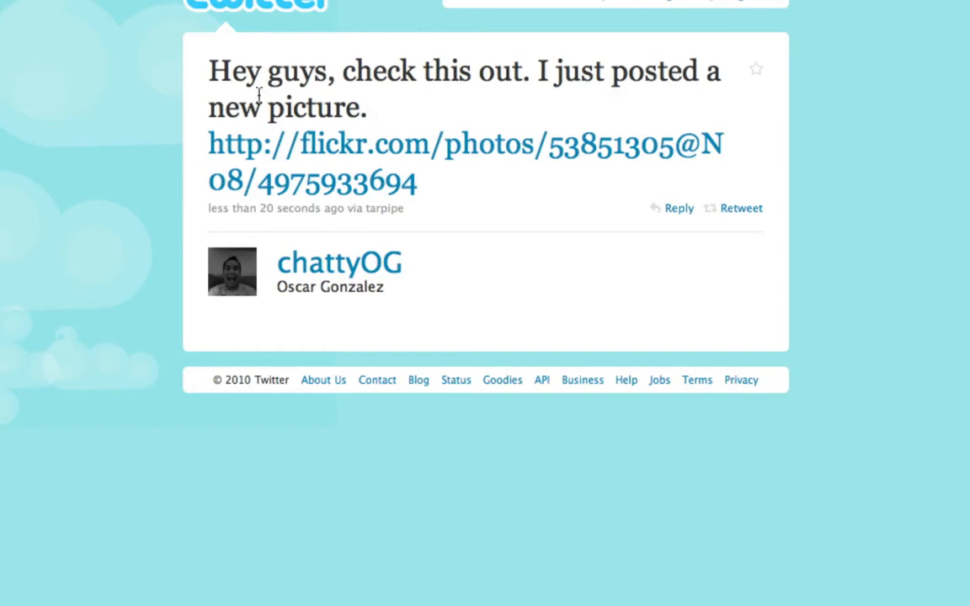
pyautogui.moveTo(216, 72); pyautogui.dragTo(427, 183)
pyautogui.click(431, 186)
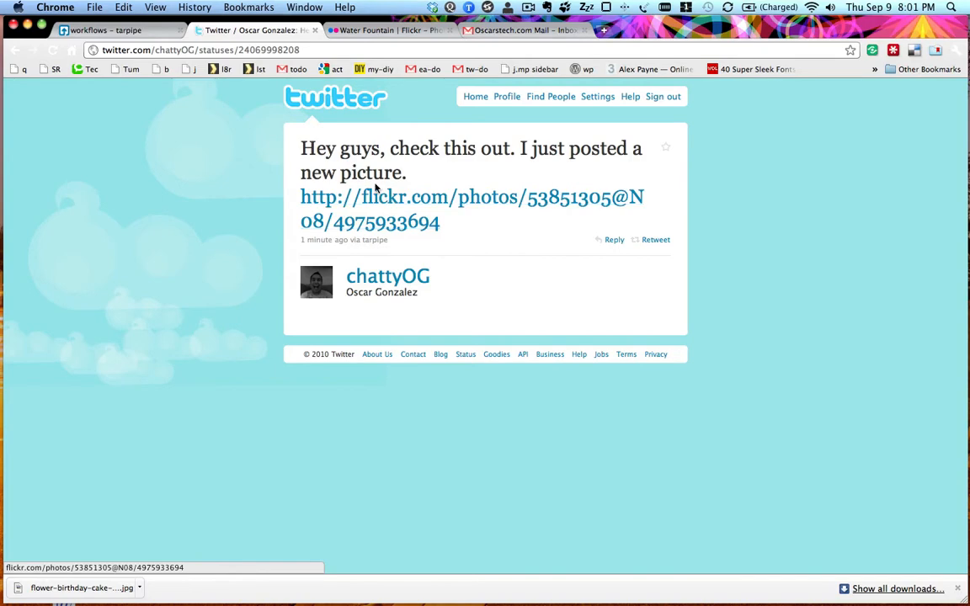
# Close the Twitter and Flickr pages and return to the tarpipe workflow editor
pyautogui.click(314, 32)
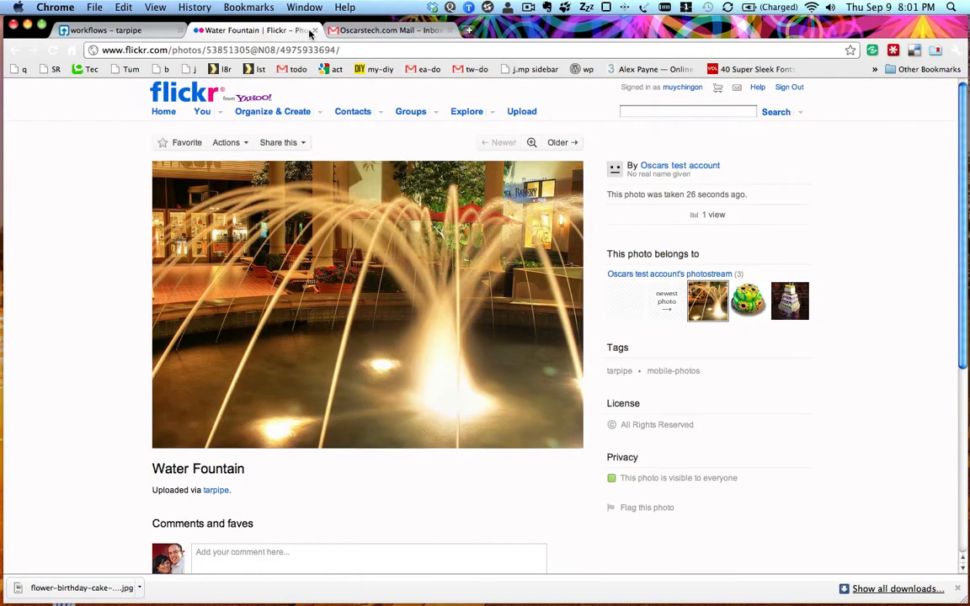
pyautogui.press('super+w')
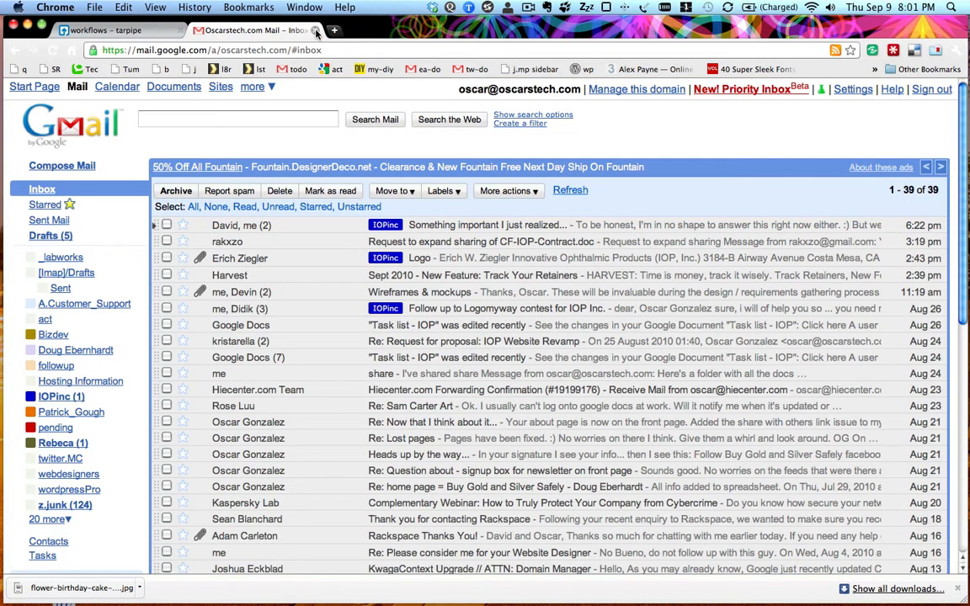
pyautogui.click(113, 29)
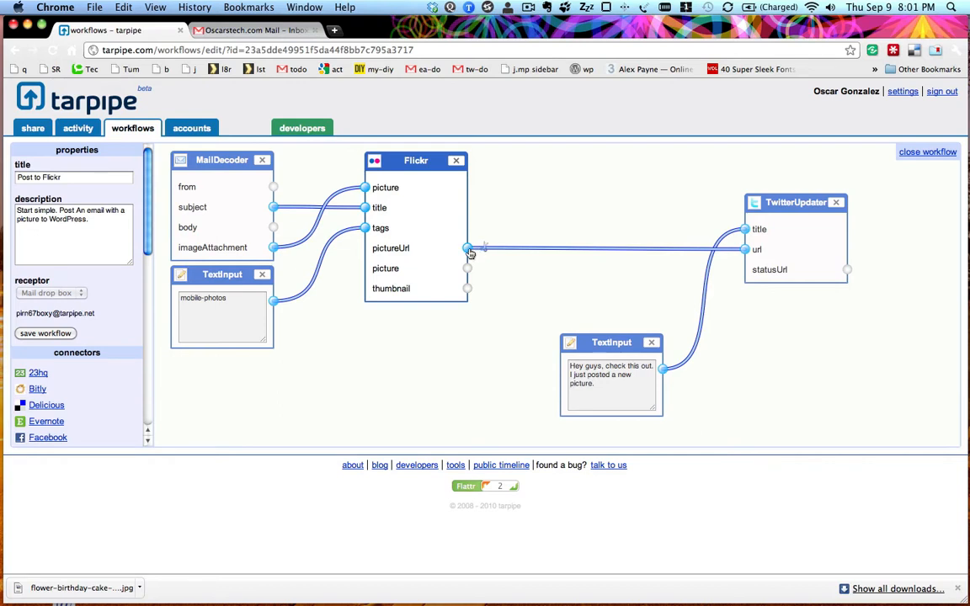
# Disconnect Flickr's pictureUrl from TwitterUpdater and place a new Bitly connector between the two blocks
pyautogui.moveTo(470, 253); pyautogui.dragTo(485, 254)
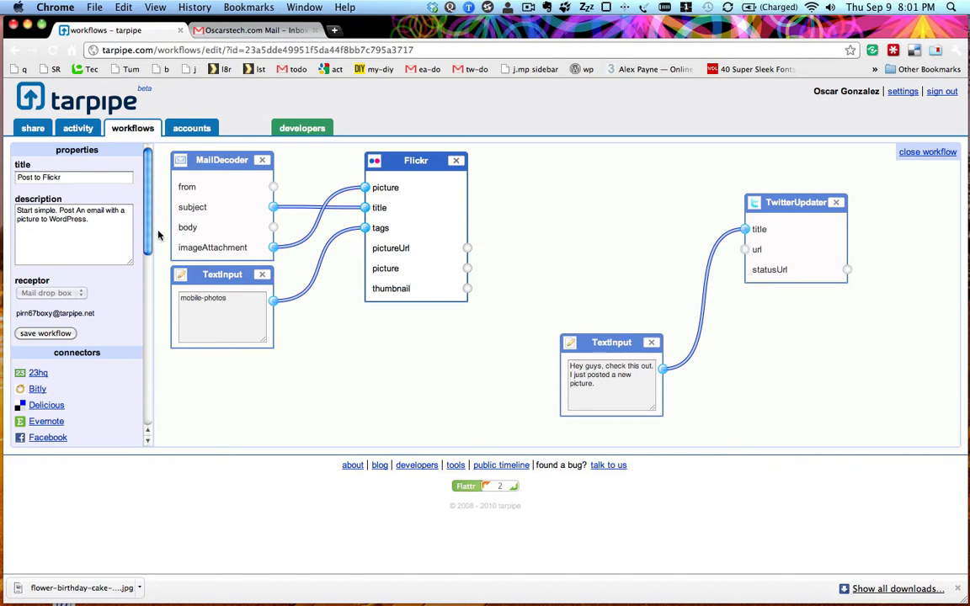
pyautogui.scroll(-4, 150, 234)
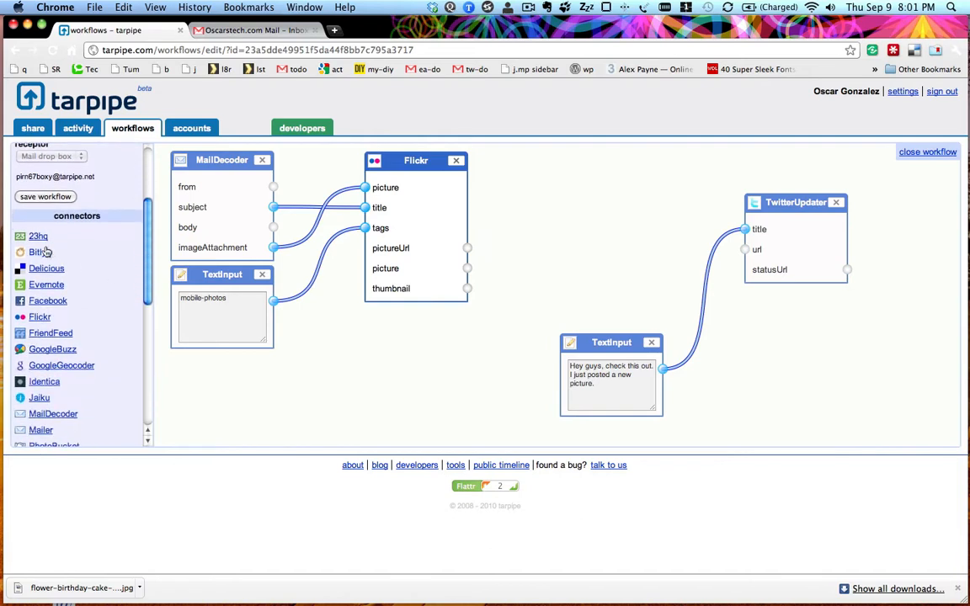
pyautogui.click(37, 252)
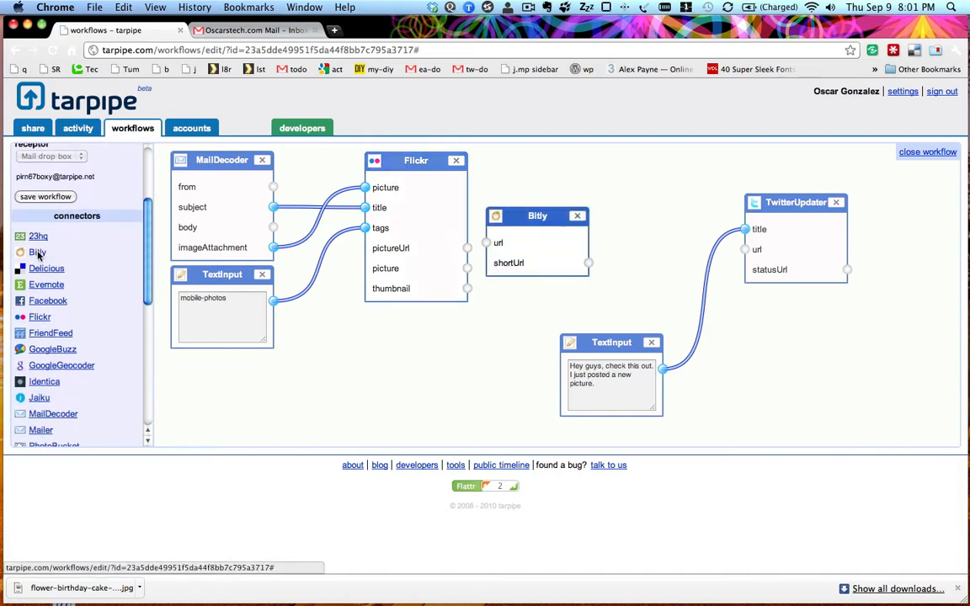
pyautogui.moveTo(546, 215); pyautogui.dragTo(577, 166)
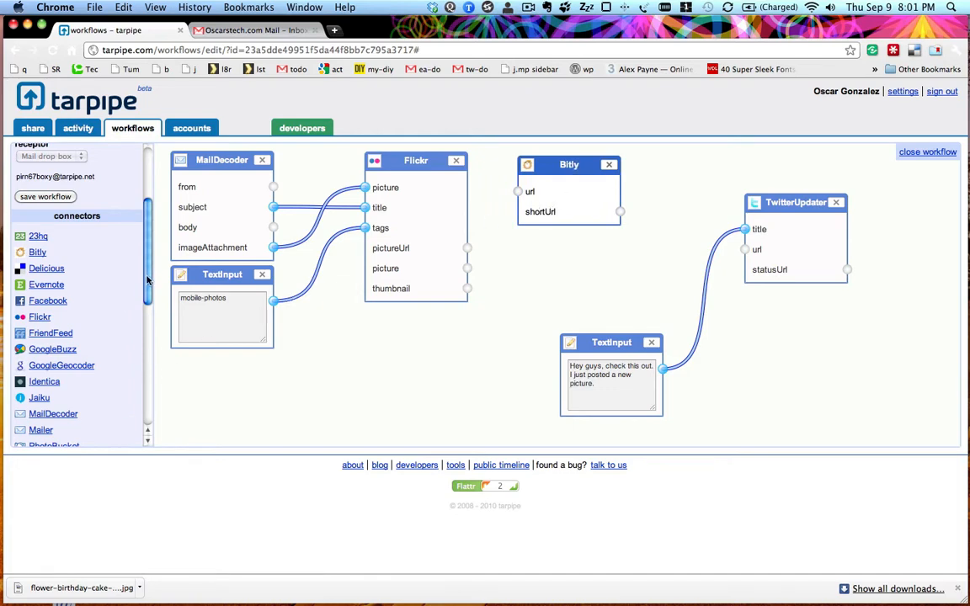
pyautogui.moveTo(147, 281); pyautogui.dragTo(147, 388)
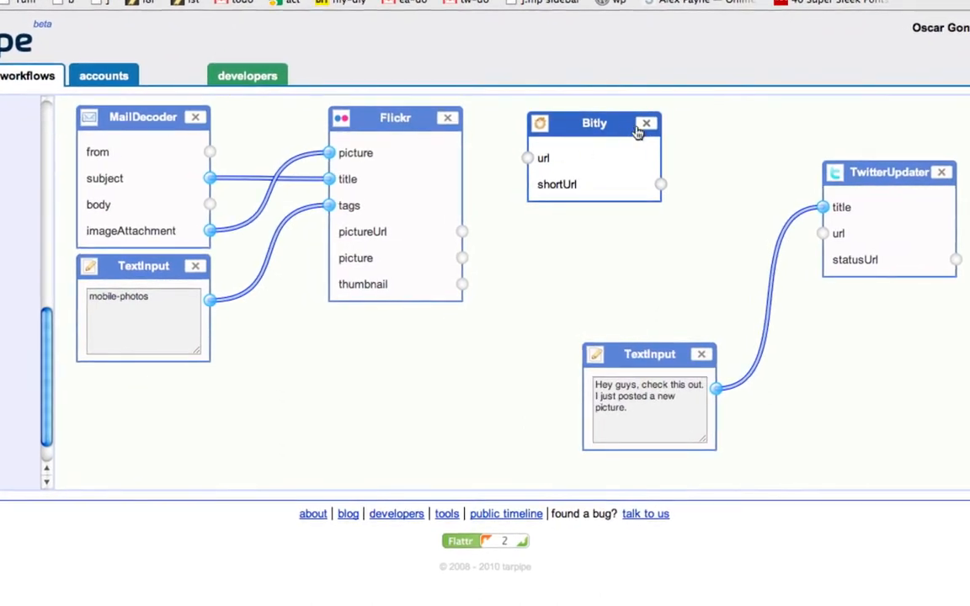
pyautogui.moveTo(602, 123); pyautogui.dragTo(619, 131)
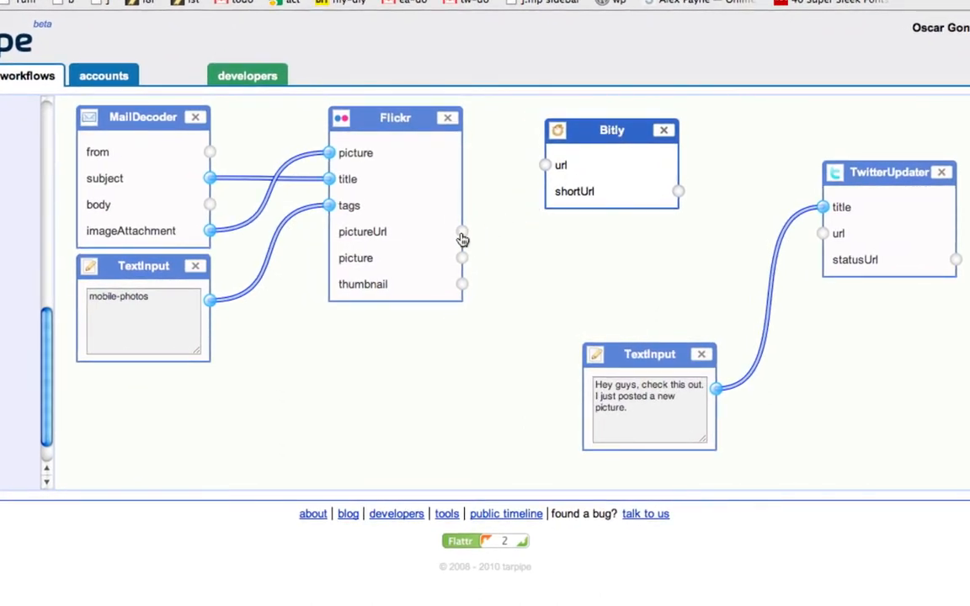
# Connect Flickr's pictureUrl to Bitly's url, and Bitly's shortUrl to TwitterUpdater's url
pyautogui.moveTo(461, 233); pyautogui.dragTo(544, 168)
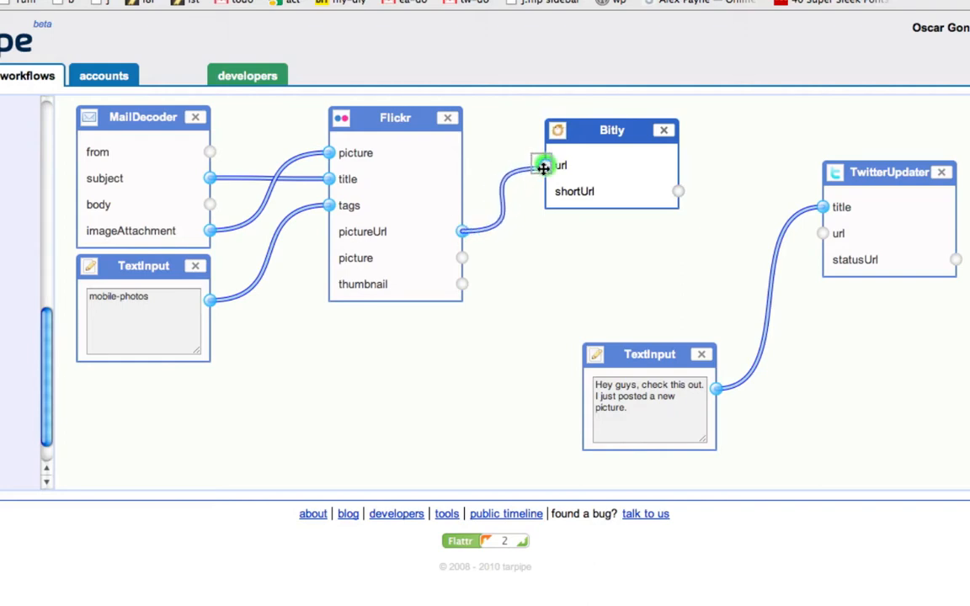
pyautogui.moveTo(610, 133); pyautogui.dragTo(600, 152)
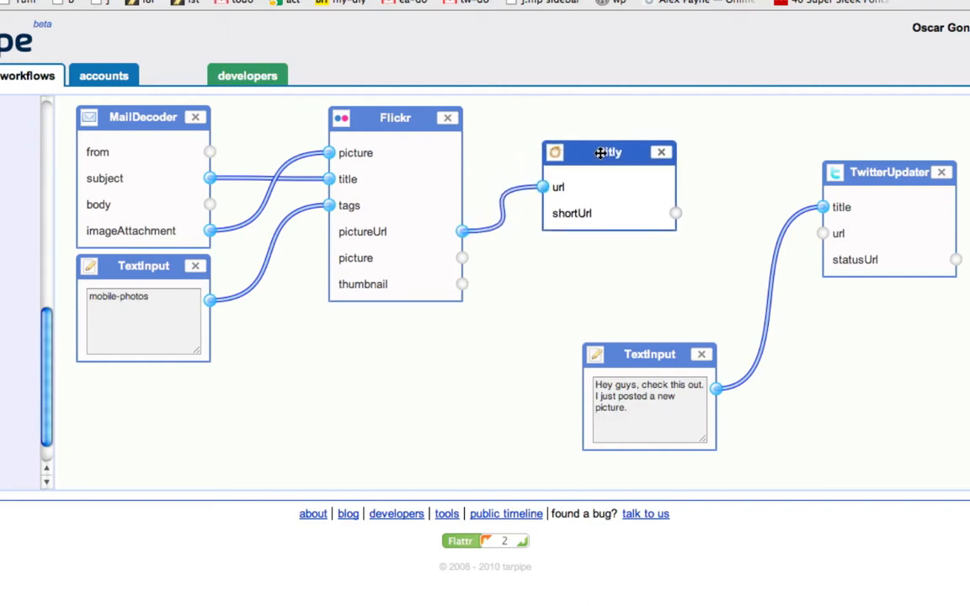
pyautogui.moveTo(677, 216); pyautogui.dragTo(823, 234)
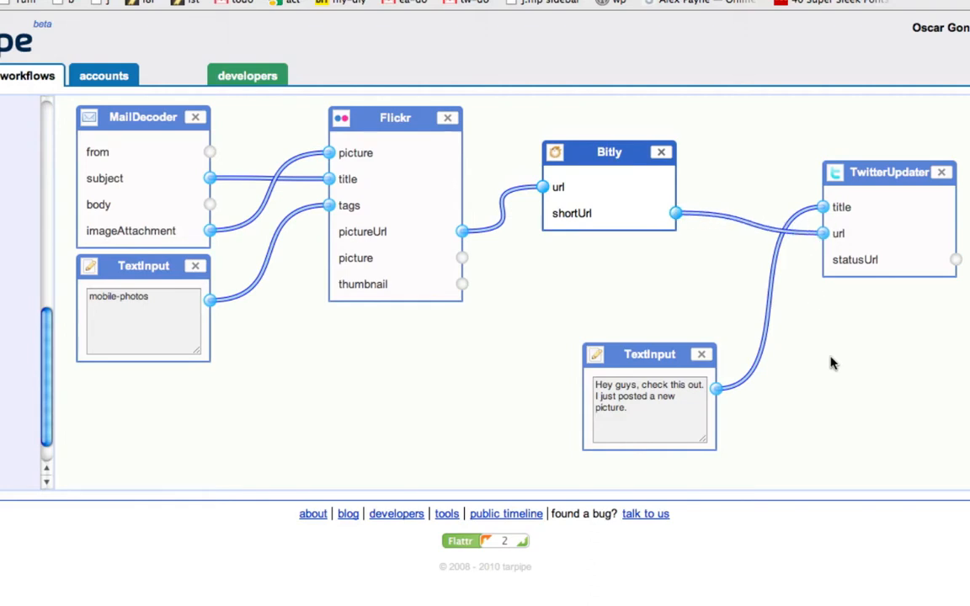
# Delete the TextInput feeding TwitterUpdater's title and place a TextFormatter connector below Bitly
pyautogui.moveTo(657, 355); pyautogui.dragTo(622, 305)
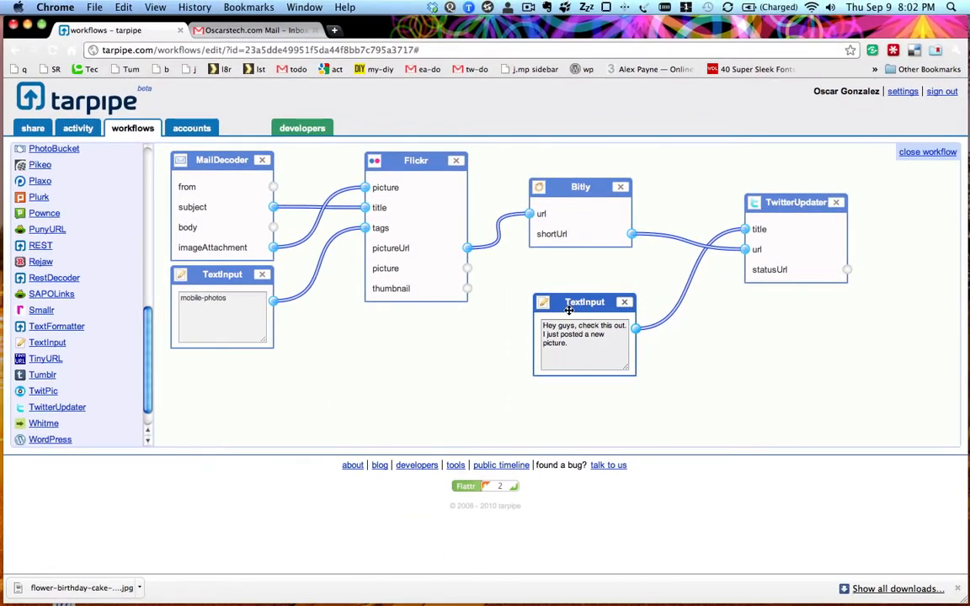
pyautogui.click(624, 304)
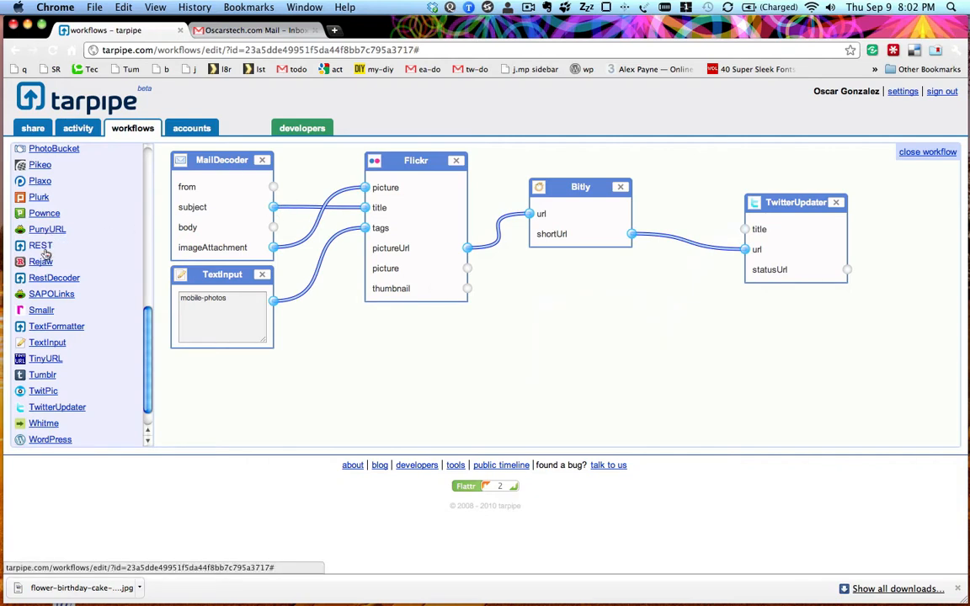
pyautogui.click(54, 330)
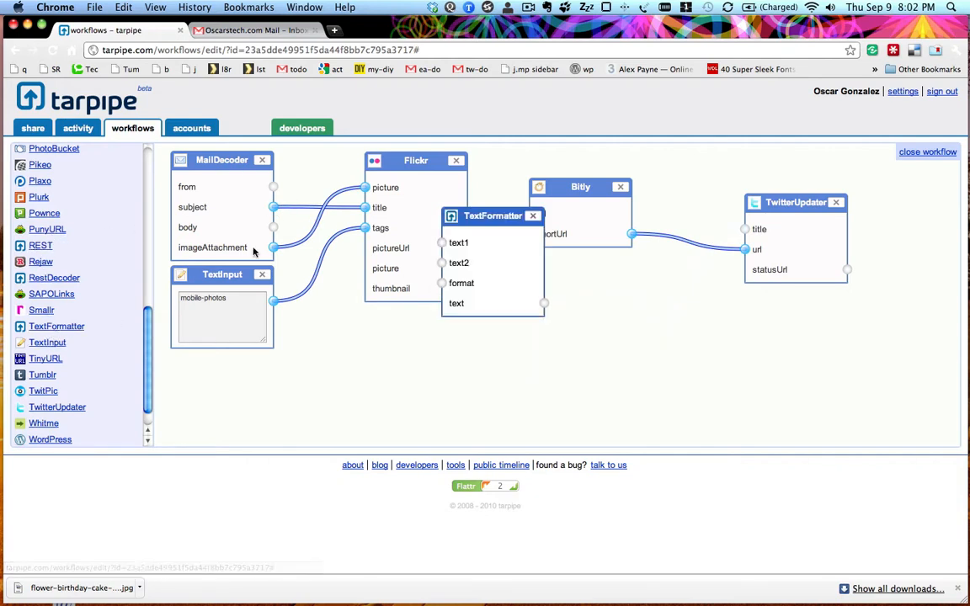
pyautogui.moveTo(486, 217); pyautogui.dragTo(598, 275)
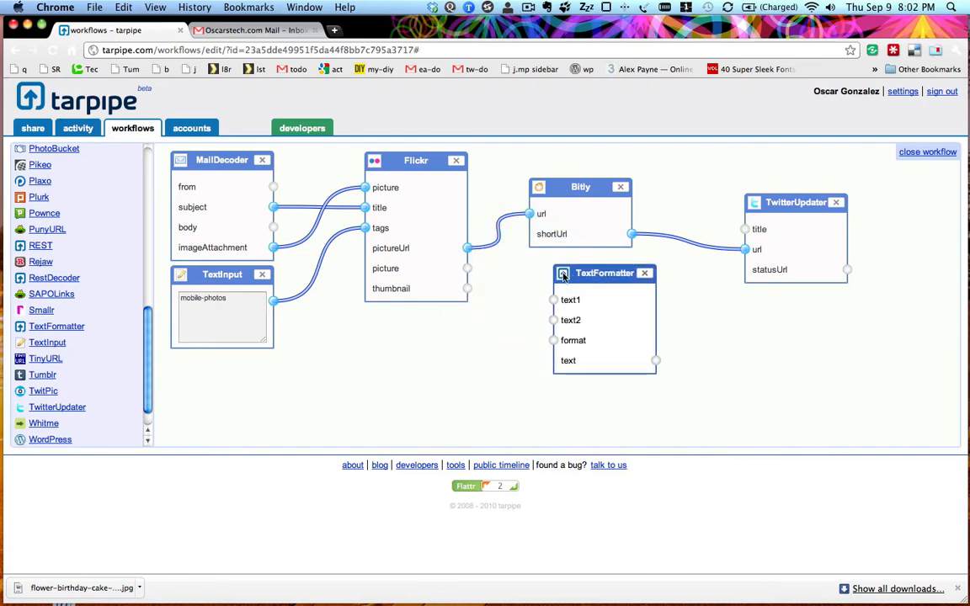
# Add a TextInput containing "New Photo:" below Flickr and connect it to TextFormatter's text1
pyautogui.click(48, 342)
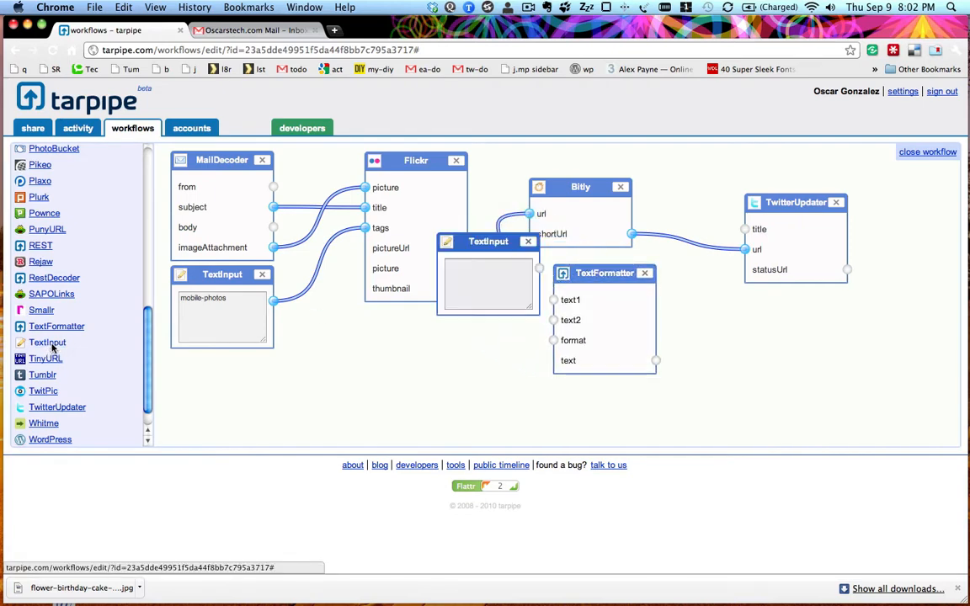
pyautogui.moveTo(490, 243); pyautogui.dragTo(399, 336)
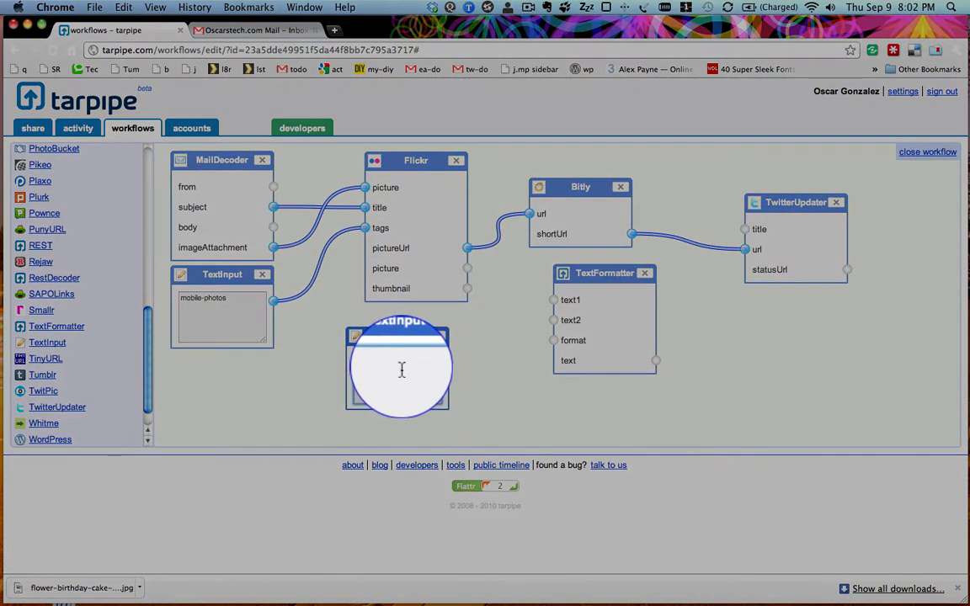
pyautogui.write('Photo:')
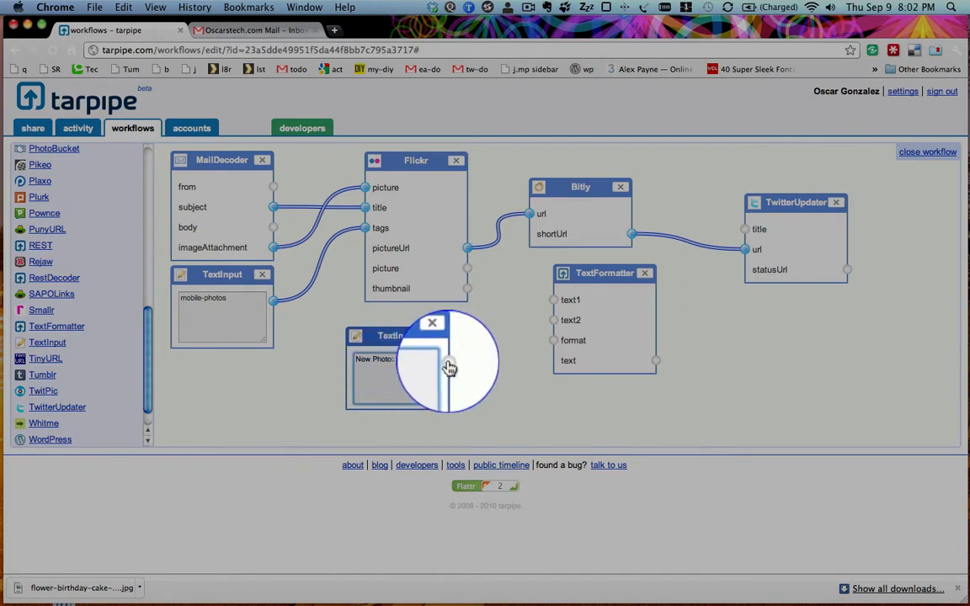
pyautogui.moveTo(449, 362); pyautogui.dragTo(561, 299)
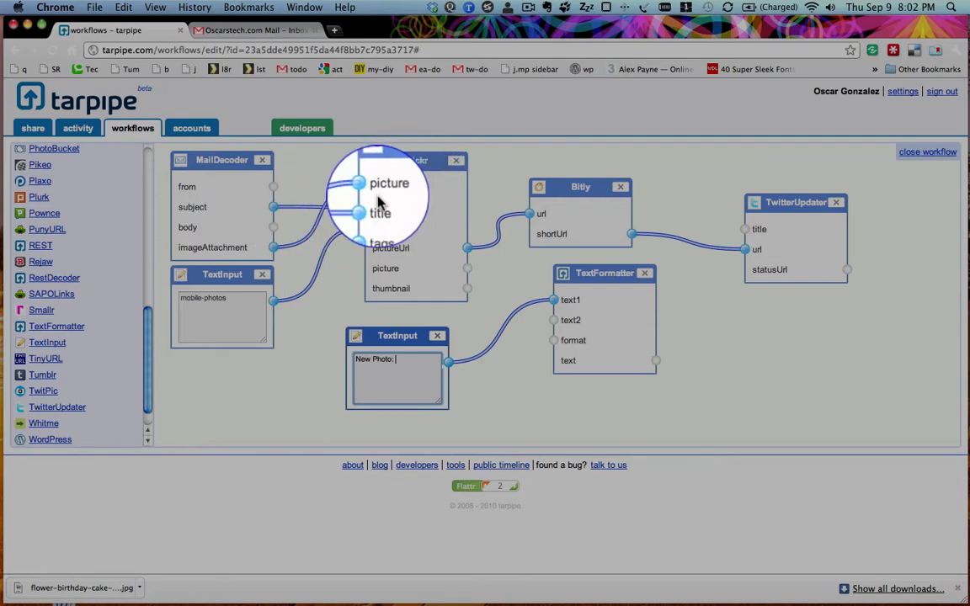
# Connect MailDecoder's subject to TextFormatter's text2 and move the TextFormatter down beside the "New Photo:" TextInput
pyautogui.moveTo(275, 209); pyautogui.dragTo(556, 327)
pyautogui.moveTo(591, 278); pyautogui.dragTo(576, 330)
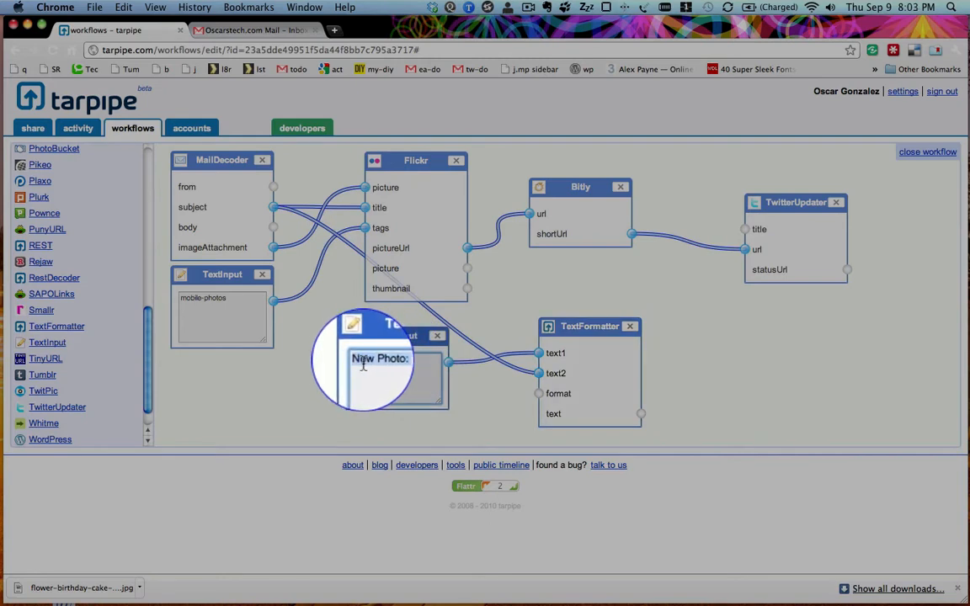
pyautogui.moveTo(359, 362)
pyautogui.mouseDown()
pyautogui.moveTo(401, 362)
pyautogui.moveTo(358, 360)
pyautogui.mouseUp()
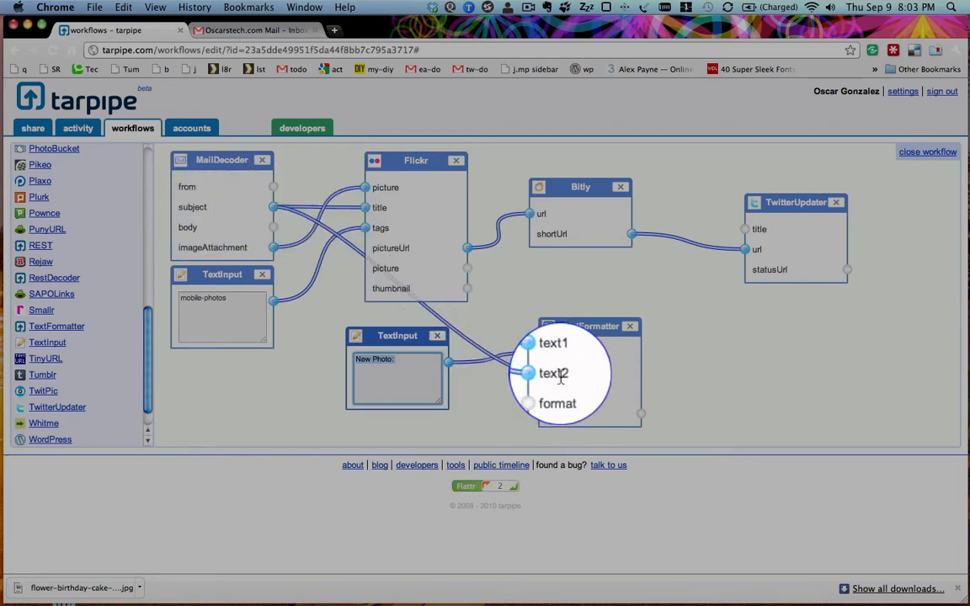
# Connect TextFormatter's text output to TwitterUpdater's title and save the workflow
pyautogui.moveTo(639, 414); pyautogui.dragTo(746, 230)
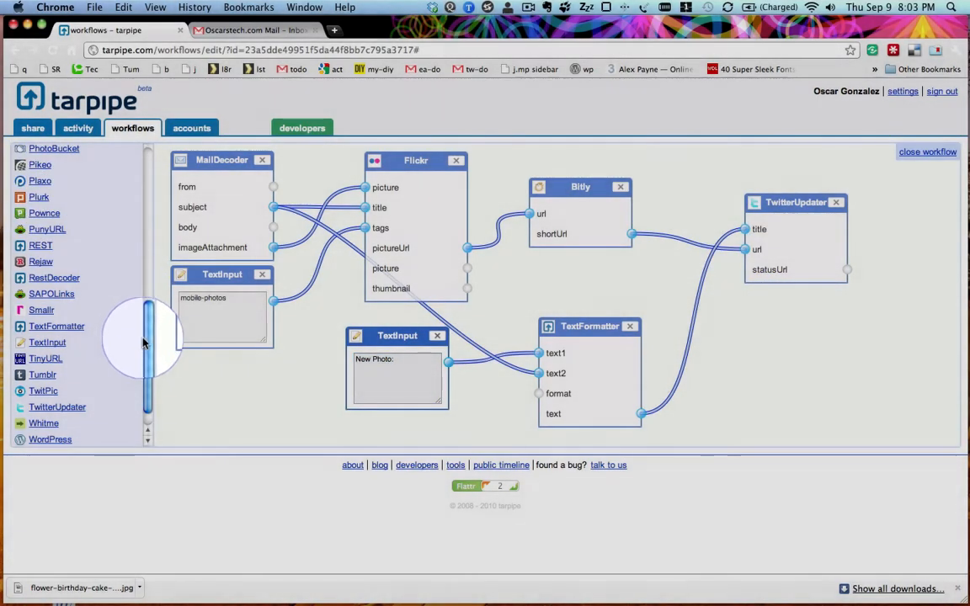
pyautogui.moveTo(145, 335); pyautogui.dragTo(152, 181)
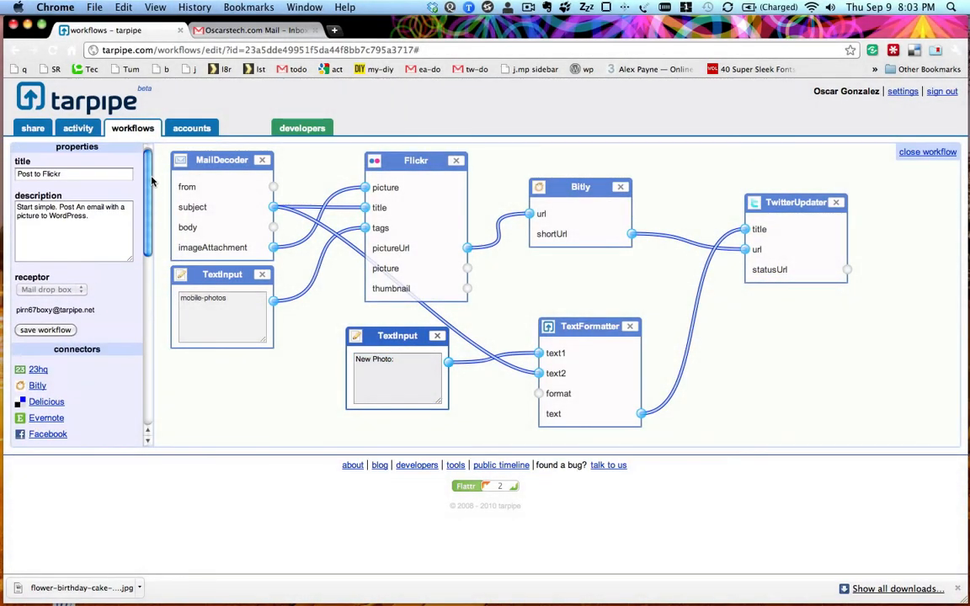
pyautogui.click(47, 335)
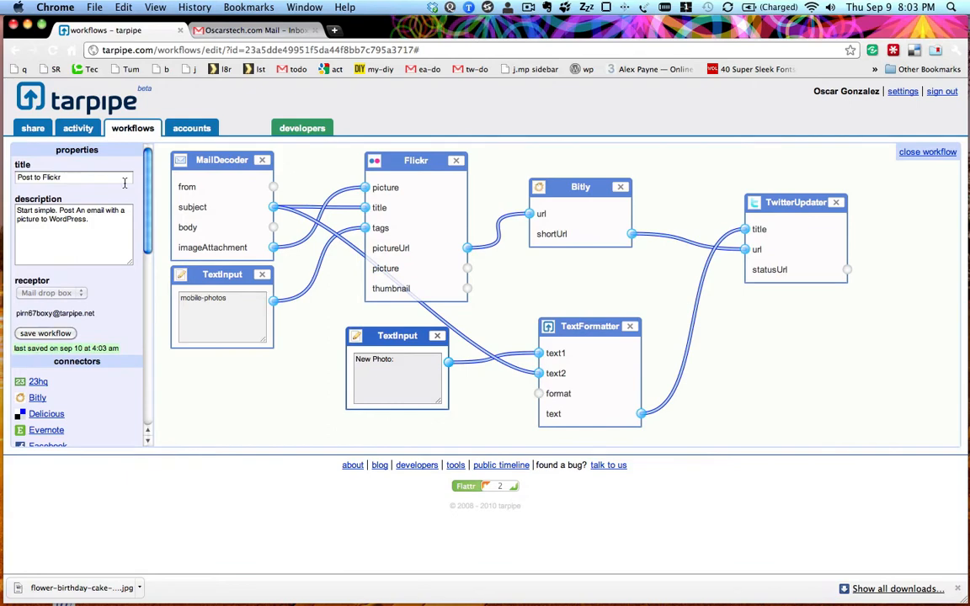
# Switch to Gmail and start composing a new message
pyautogui.click(250, 31)
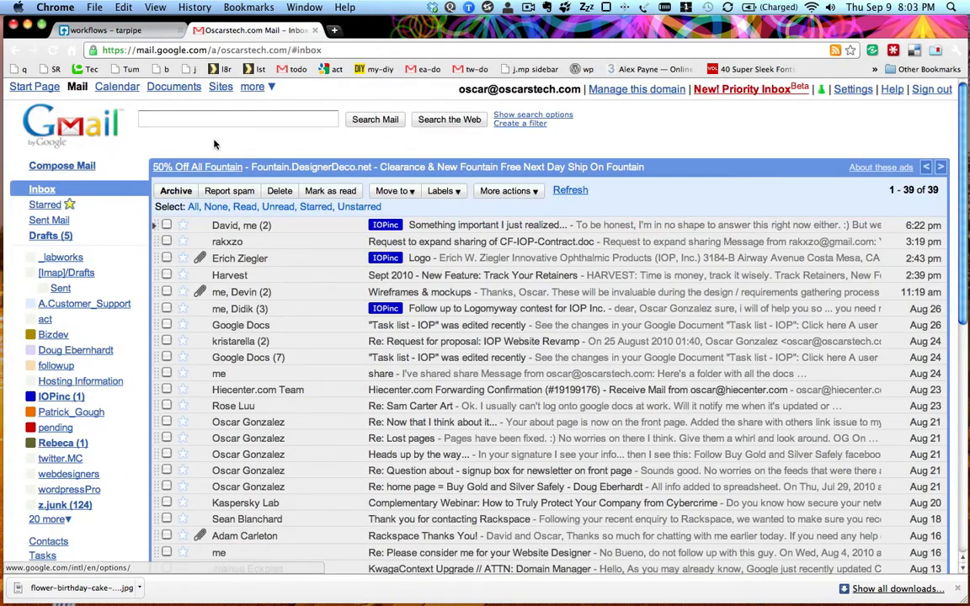
pyautogui.press('c')
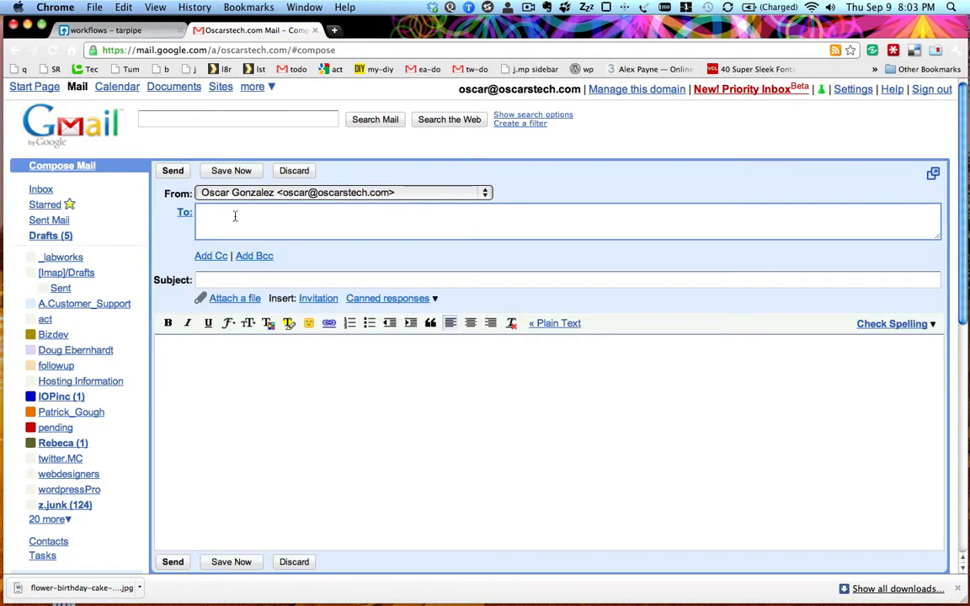
# Switch to Finder, open the tarpipedemo folder in a new window as icons, and select tarpipe_01.jpg
pyautogui.press('super+Tab')
pyautogui.press('super+Tab')
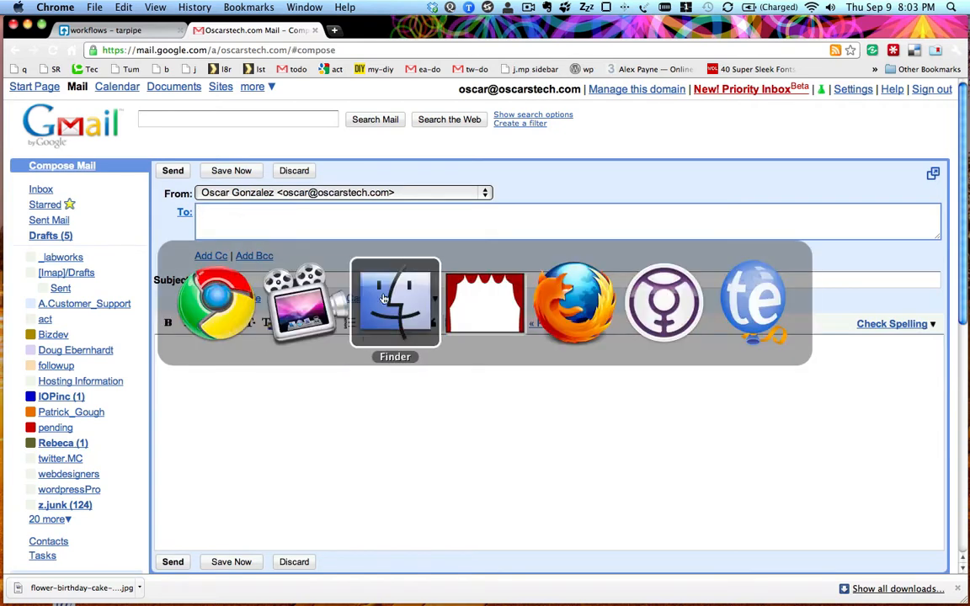
pyautogui.press('super+n')
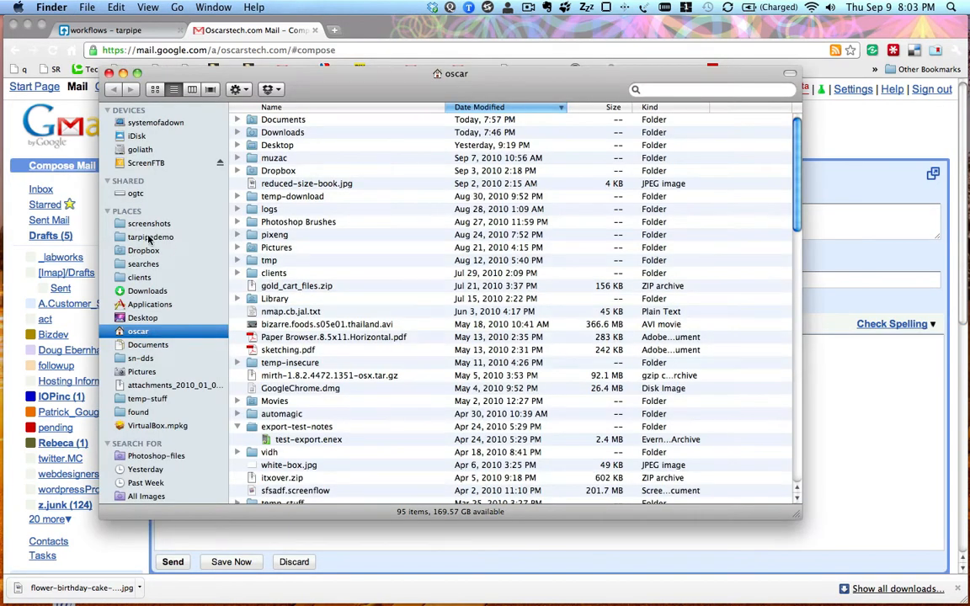
pyautogui.click(149, 238)
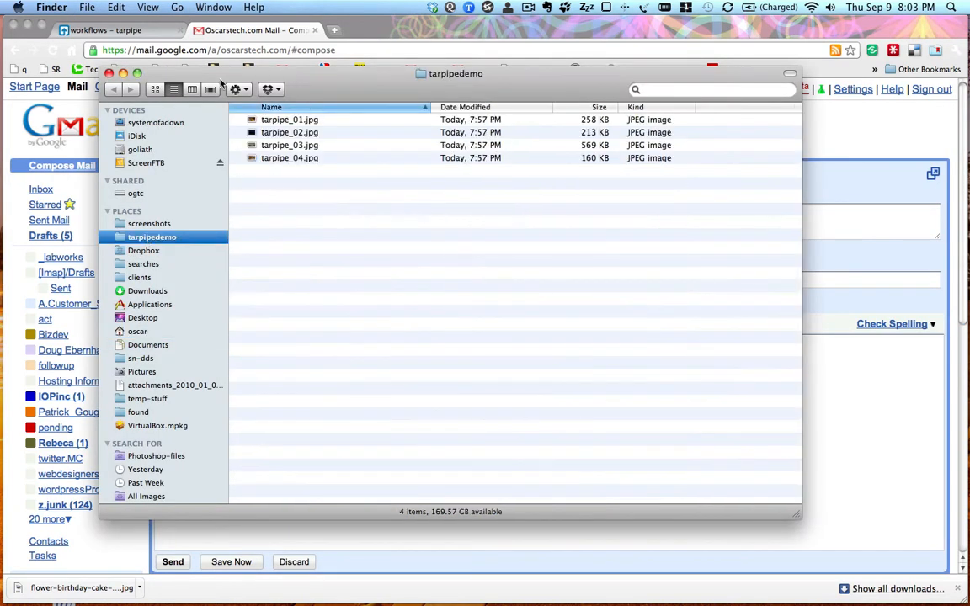
pyautogui.click(155, 89)
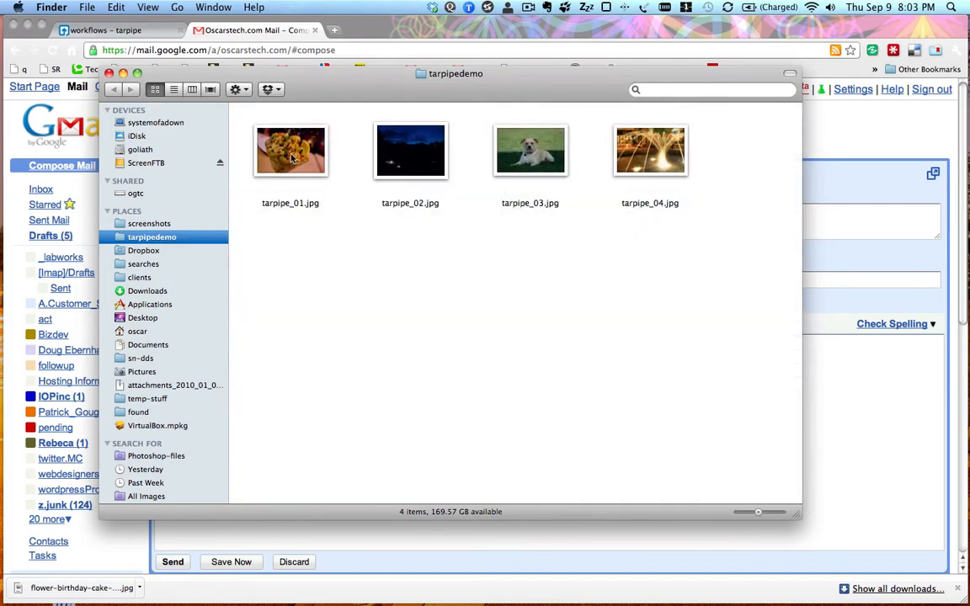
pyautogui.click(292, 159)
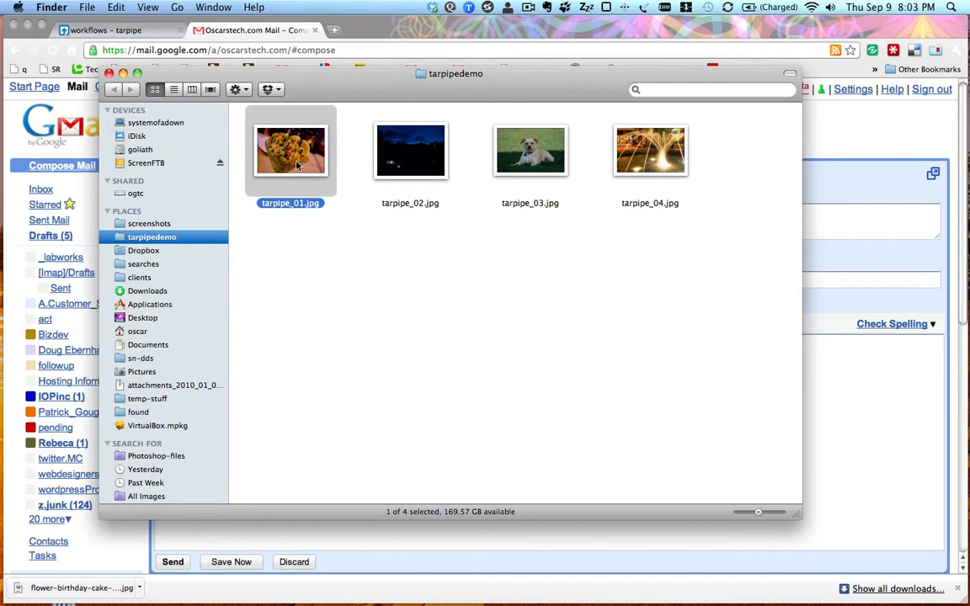
# Copy the workflow's mail drop box address from tarpipe and paste it as the recipient of the Gmail message
pyautogui.click(141, 33)
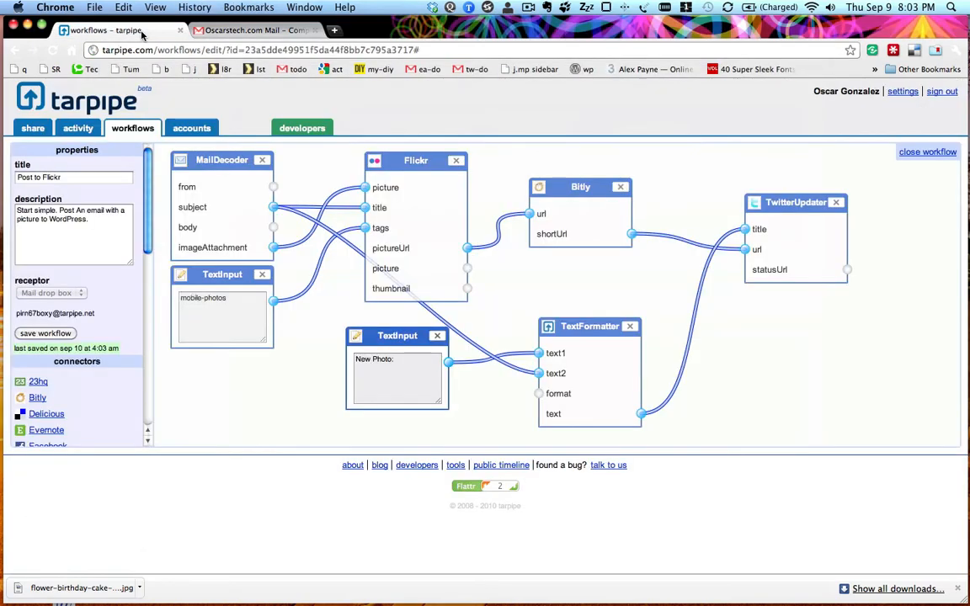
pyautogui.click(226, 32)
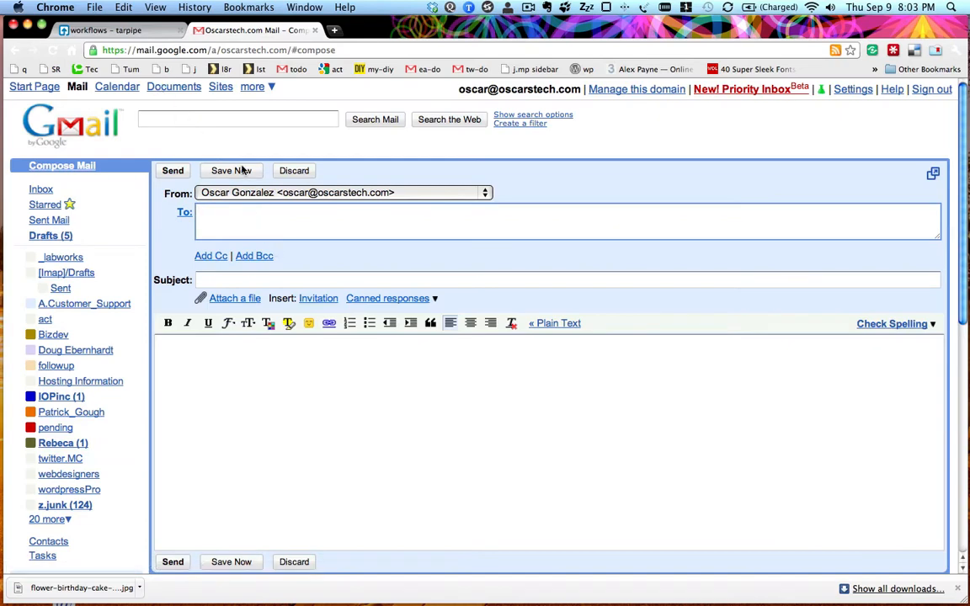
pyautogui.press('super+v')
pyautogui.click(300, 212)
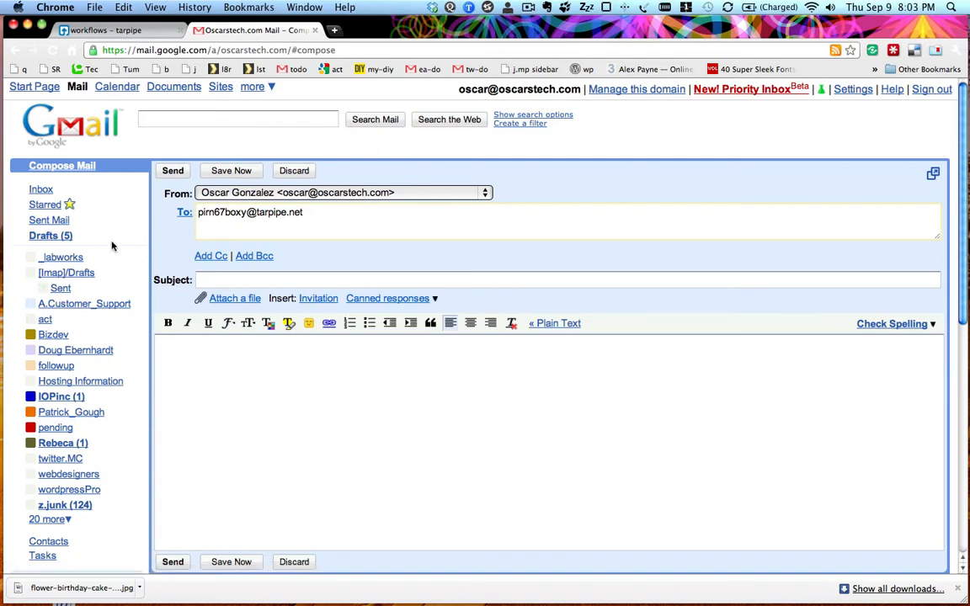
# Start a new Gmail contact named "Photo Post" and paste the workflow's mail drop box address as its email
pyautogui.click(48, 541)
pyautogui.click(567, 218)
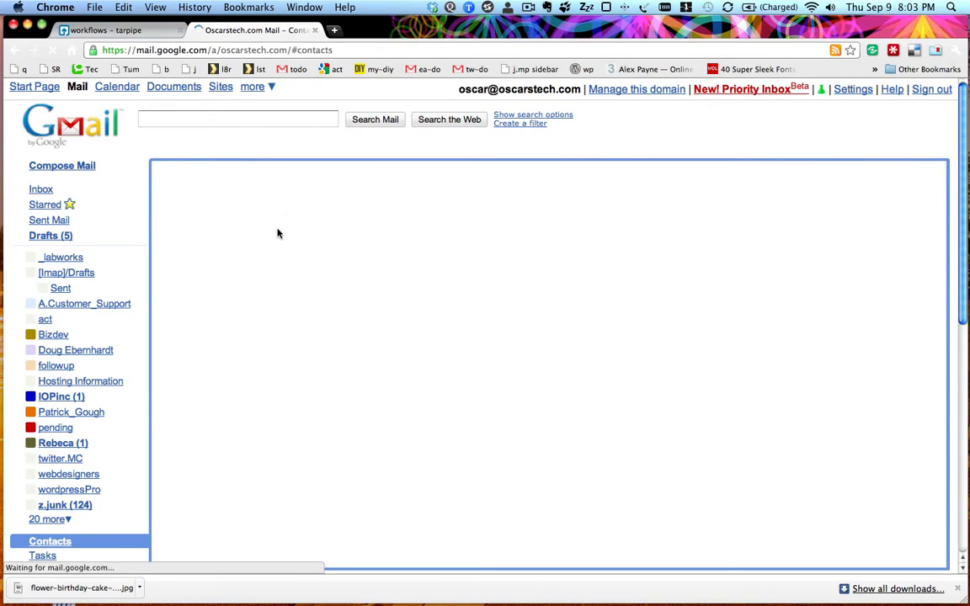
pyautogui.click(281, 175)
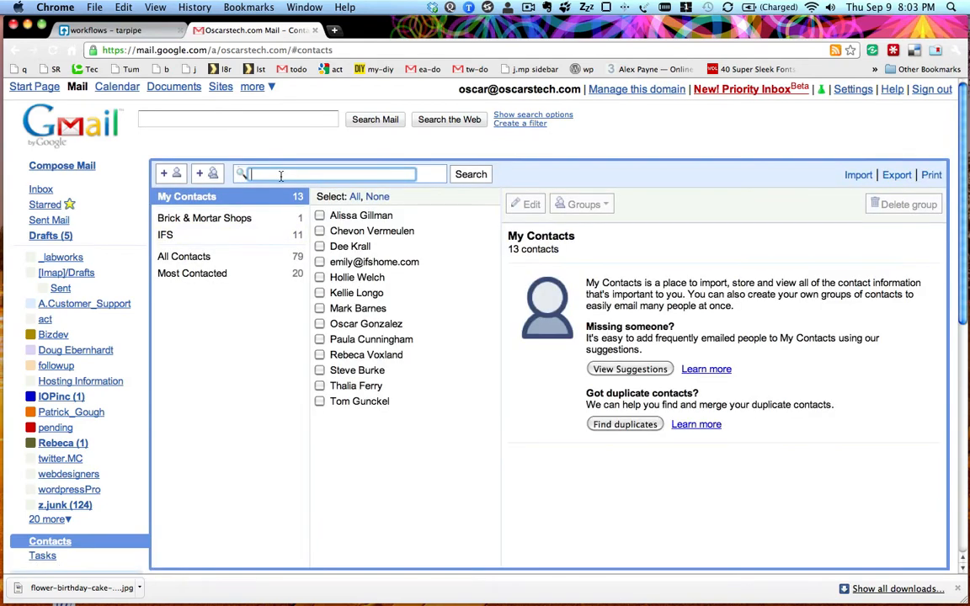
pyautogui.click(181, 174)
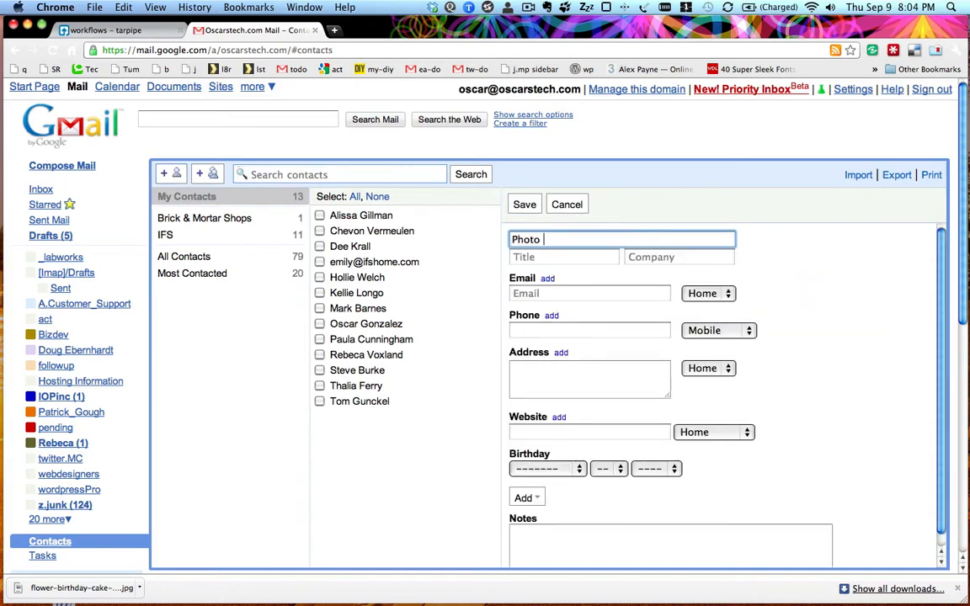
pyautogui.press('Tab')
pyautogui.press('Tab')
pyautogui.press('Tab')
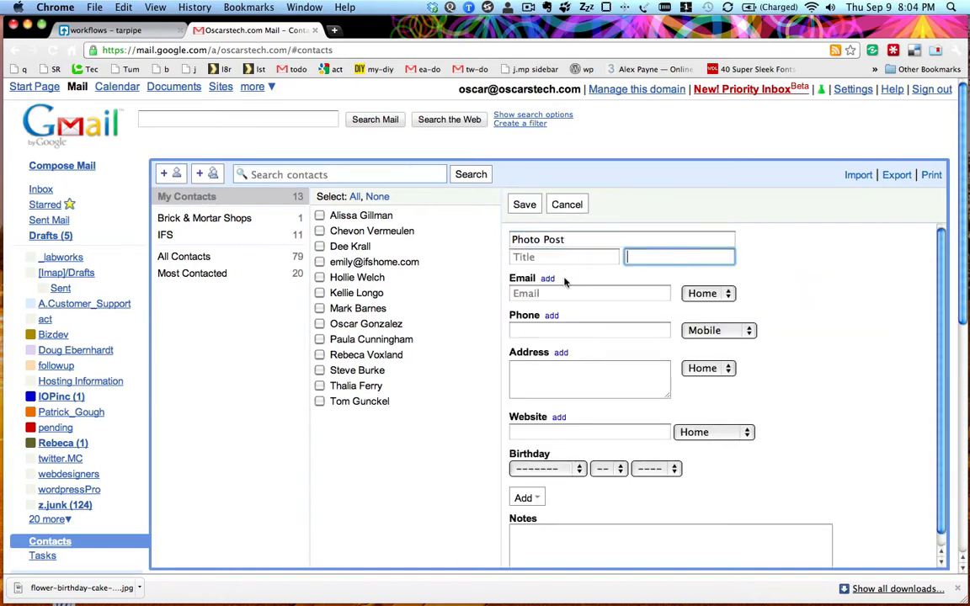
pyautogui.press('super+v')
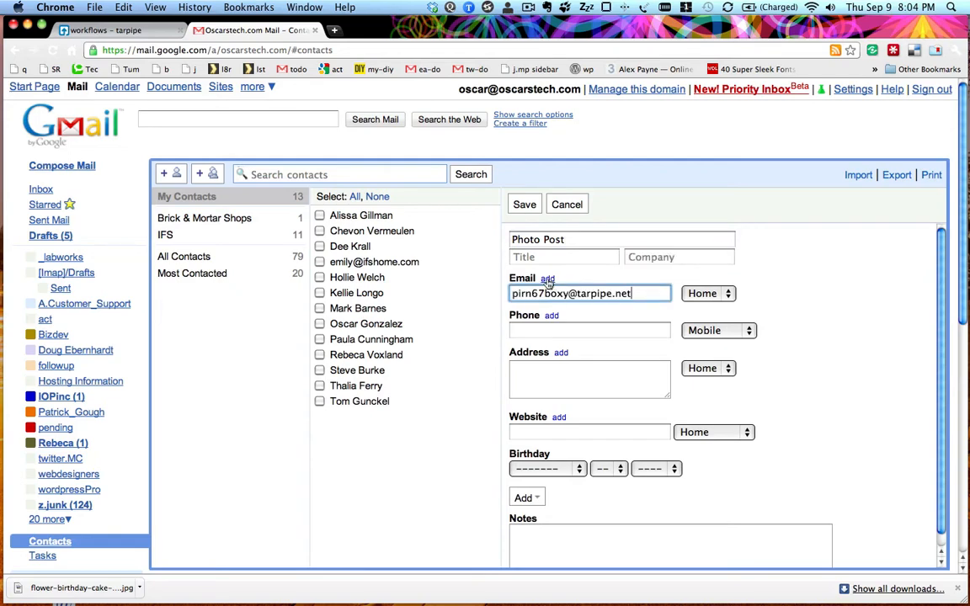
# Change the new contact's name to "photopost" and save the contact
pyautogui.moveTo(574, 240); pyautogui.dragTo(490, 240)
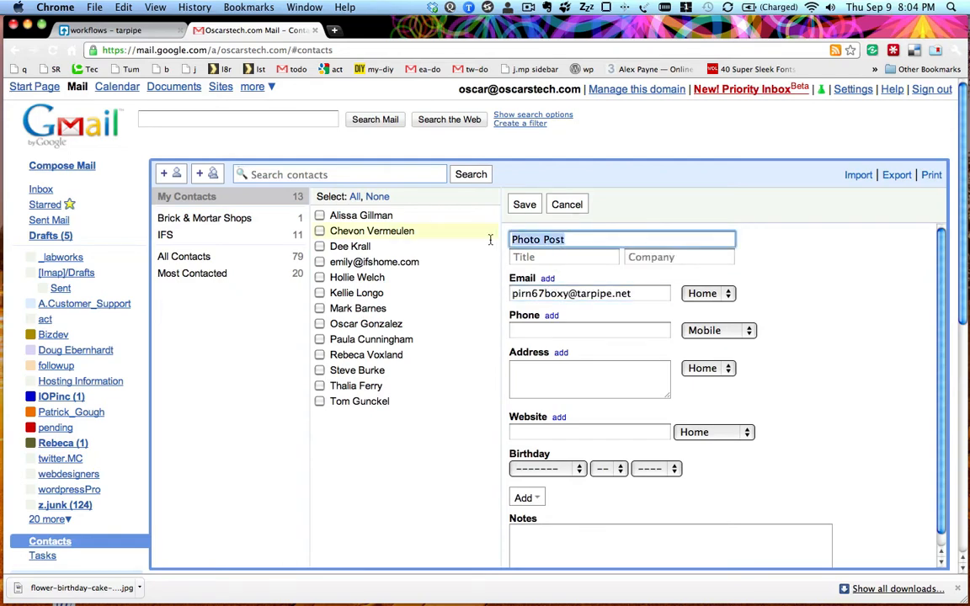
pyautogui.write('p')
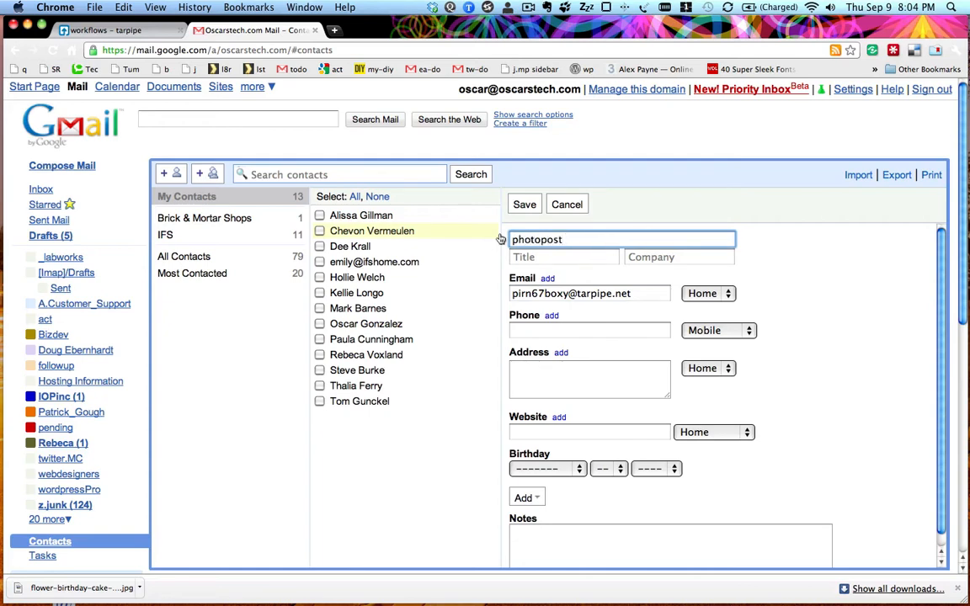
pyautogui.click(524, 205)
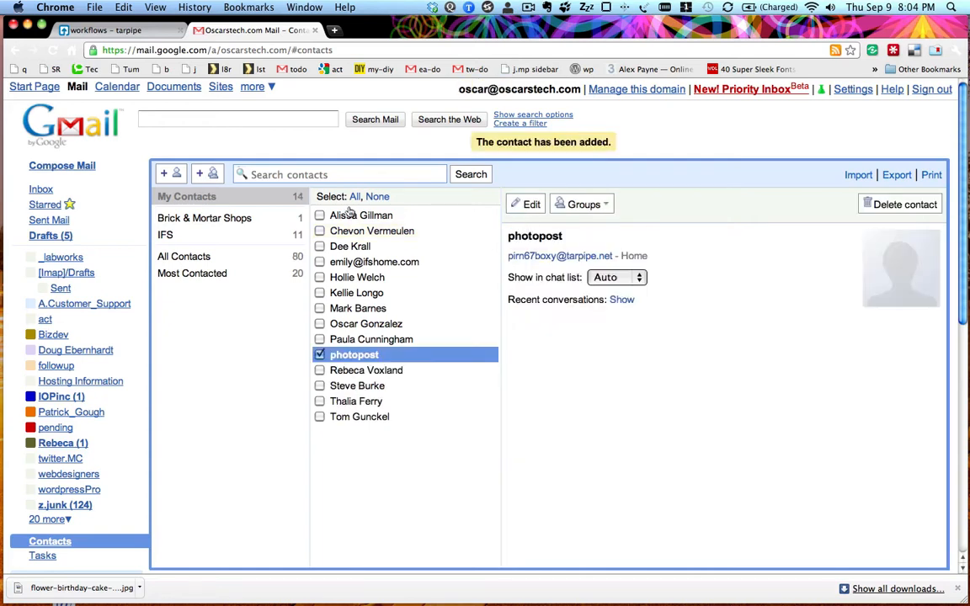
# Compose a new message to the photopost contact with the subject "Mango Salad"
pyautogui.click(63, 165)
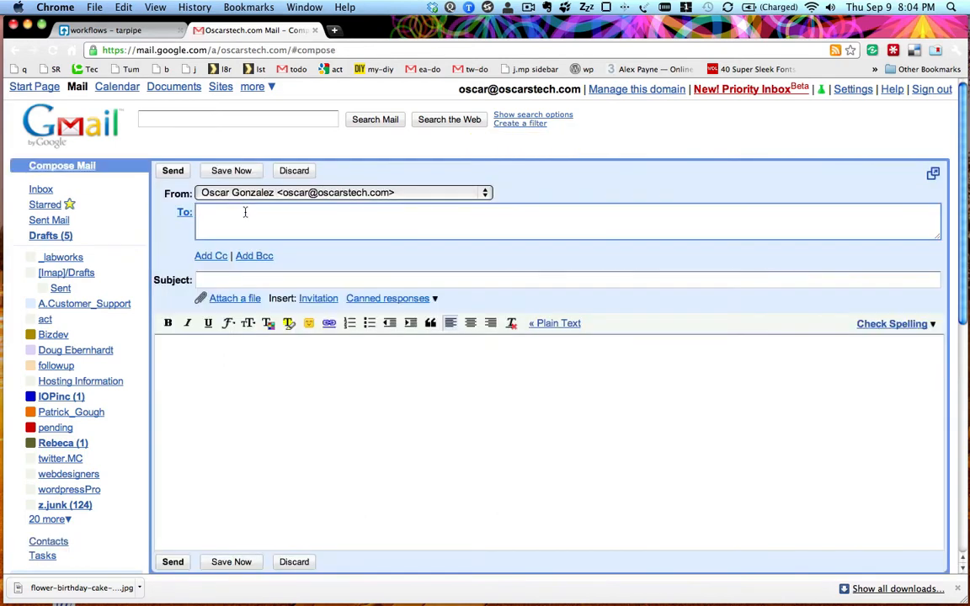
pyautogui.write('oto')
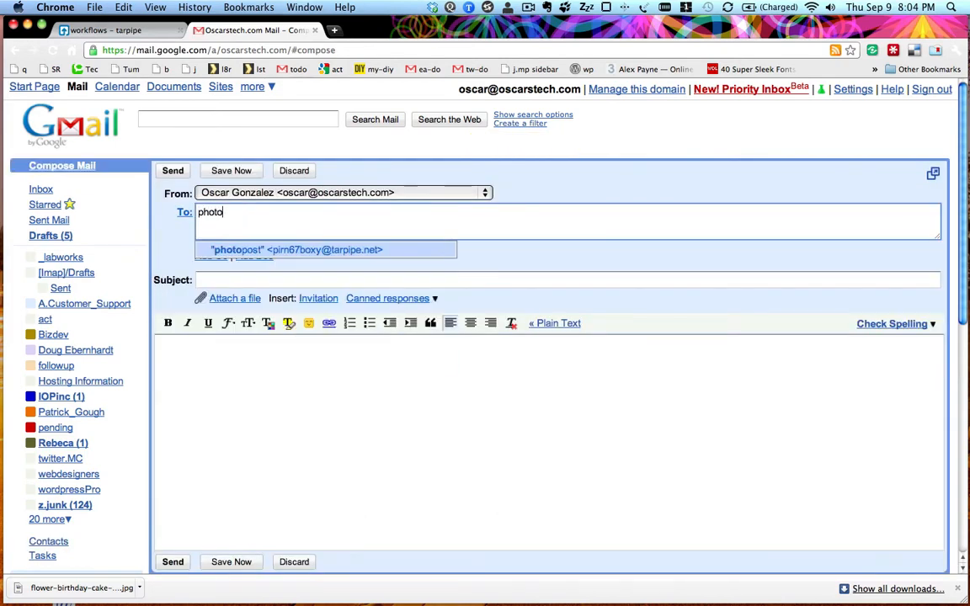
pyautogui.press('Return')
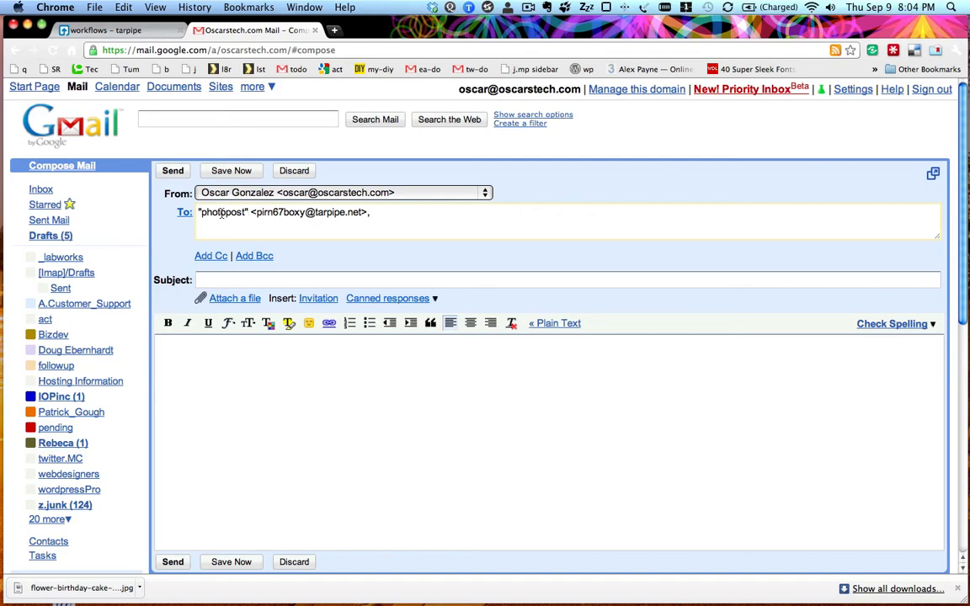
pyautogui.click(252, 281)
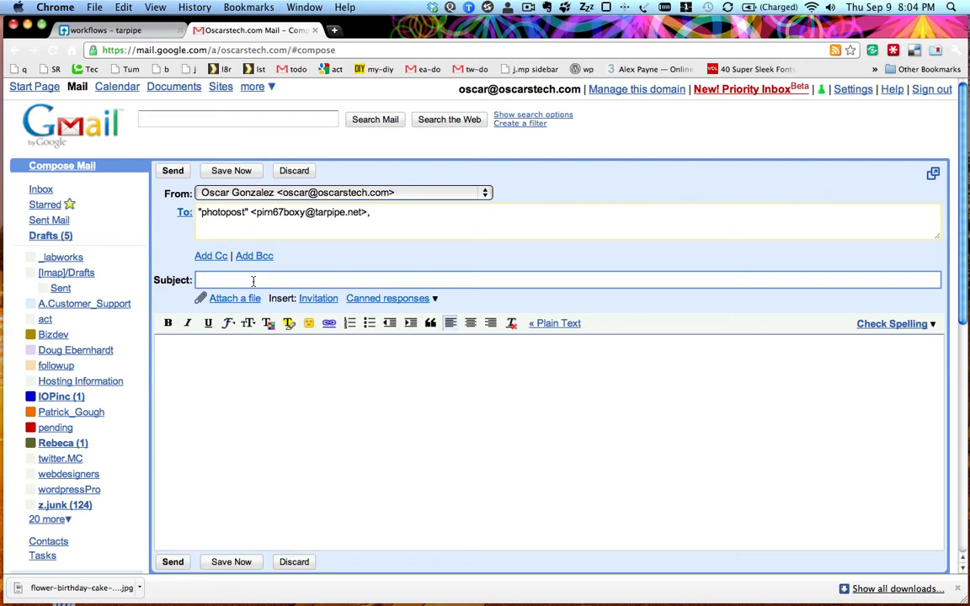
pyautogui.write('Mango Salad')
pyautogui.press('Tab')
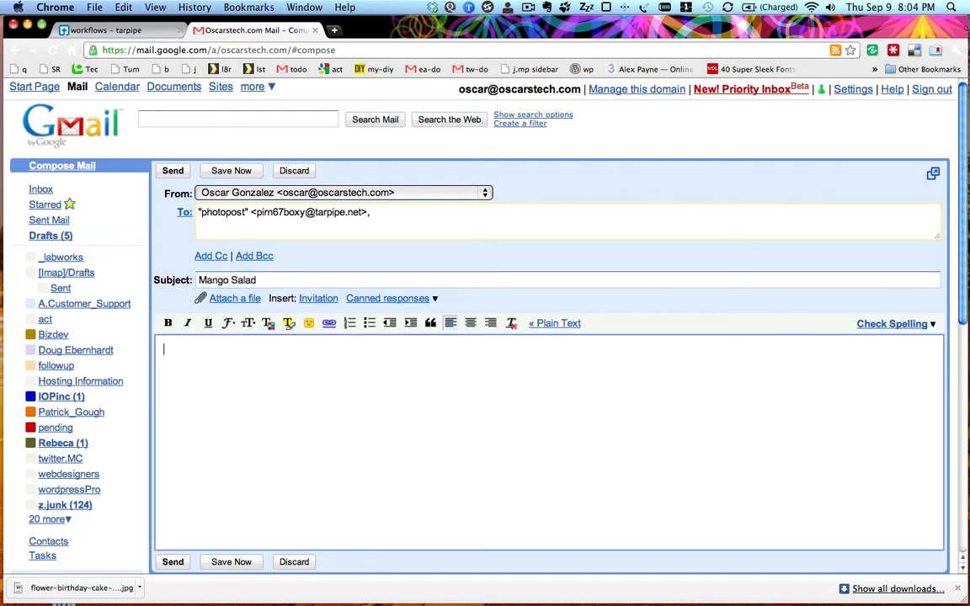
# Attach tarpipe_01.jpg from the tarpipedemo folder and send the message without body text
pyautogui.click(231, 298)
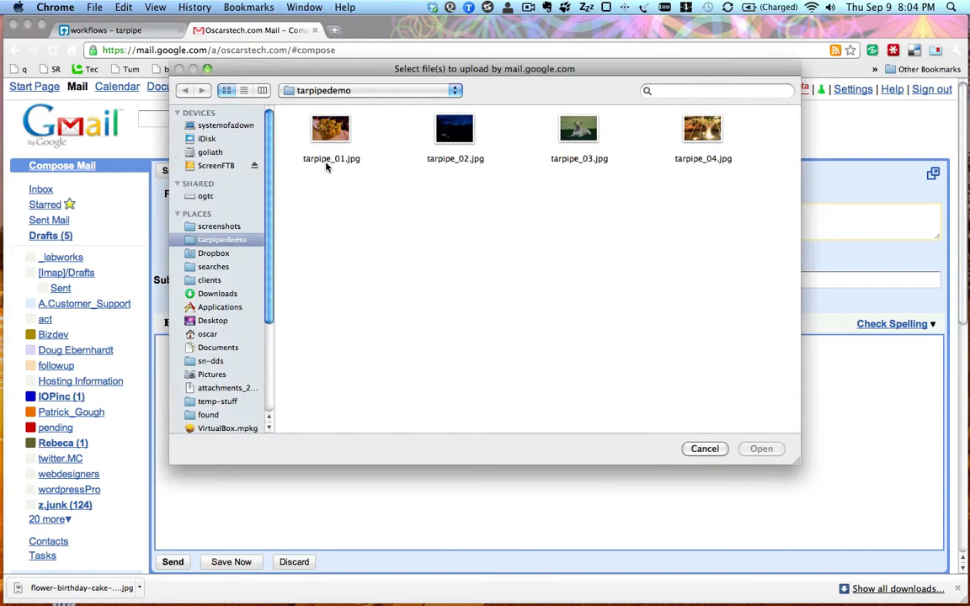
pyautogui.click(330, 135)
pyautogui.click(762, 448)
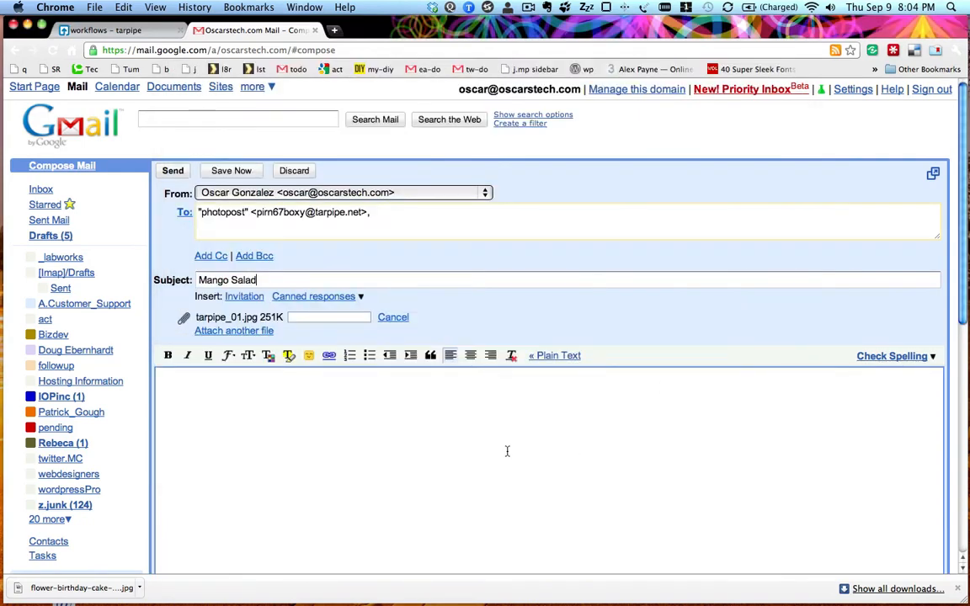
pyautogui.click(184, 173)
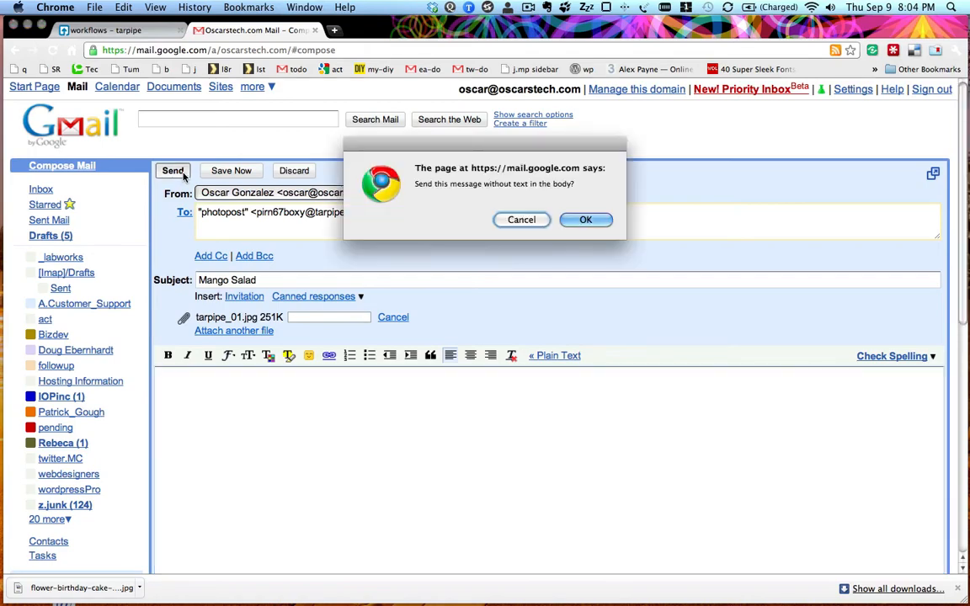
pyautogui.click(577, 220)
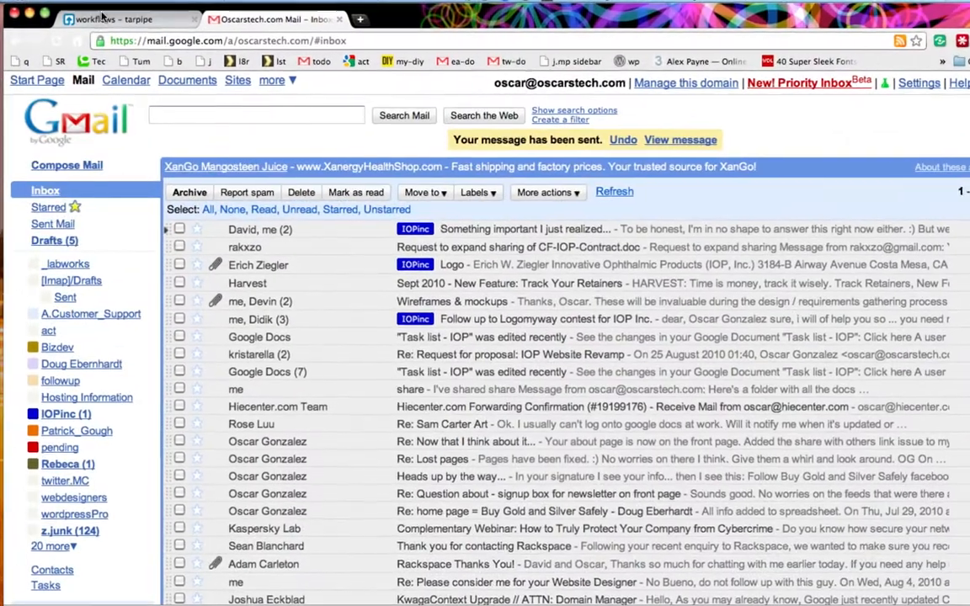
# Return to tarpipe, save the workflow again, and review the photo title and tweet text of the latest completed activity
pyautogui.click(108, 24)
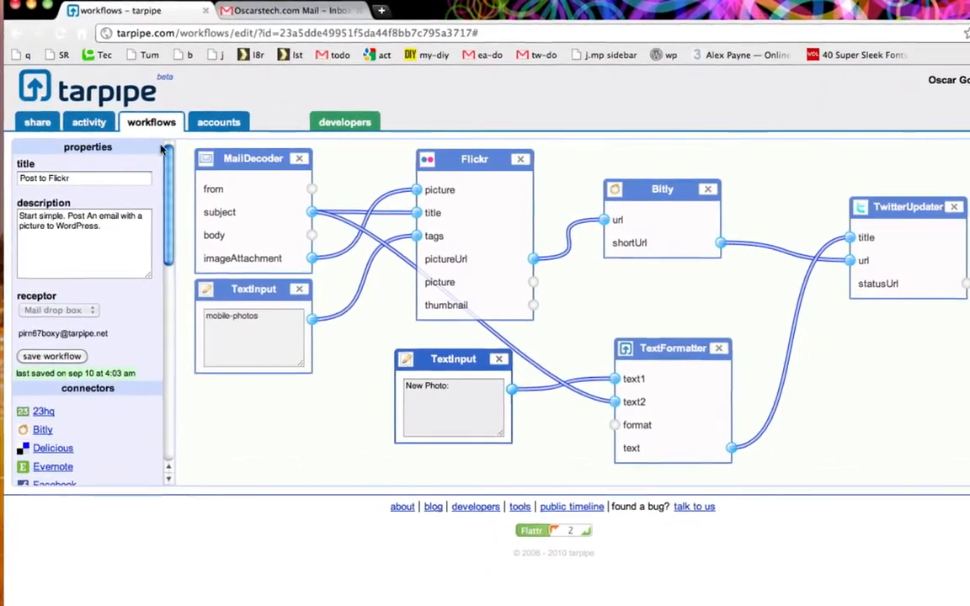
pyautogui.click(59, 360)
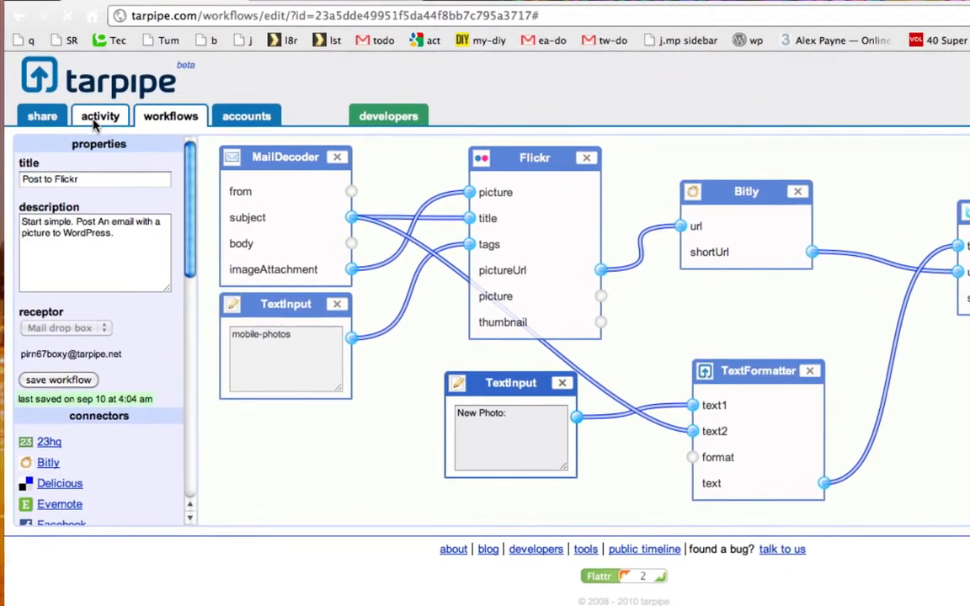
pyautogui.click(93, 121)
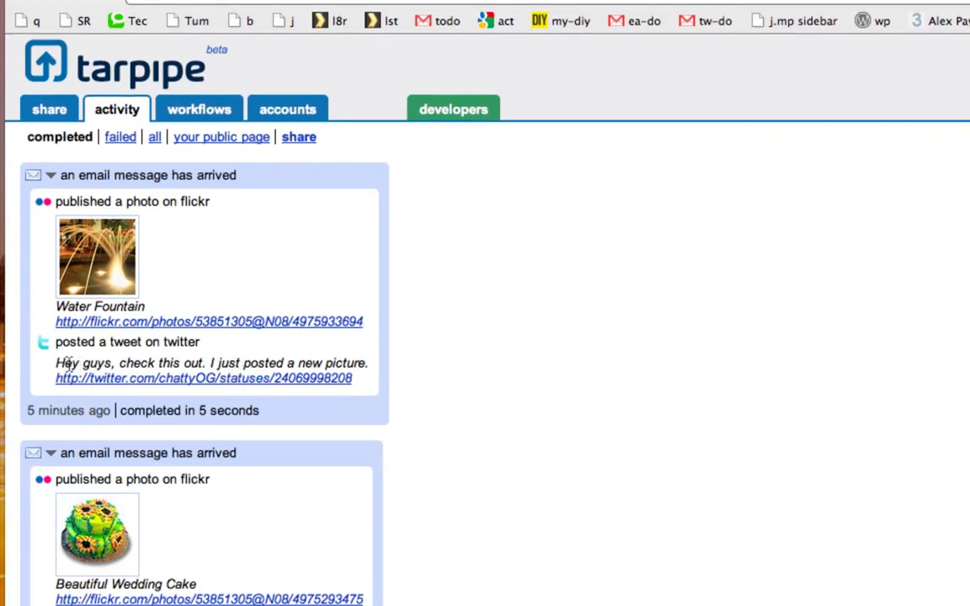
pyautogui.moveTo(61, 363); pyautogui.dragTo(268, 363)
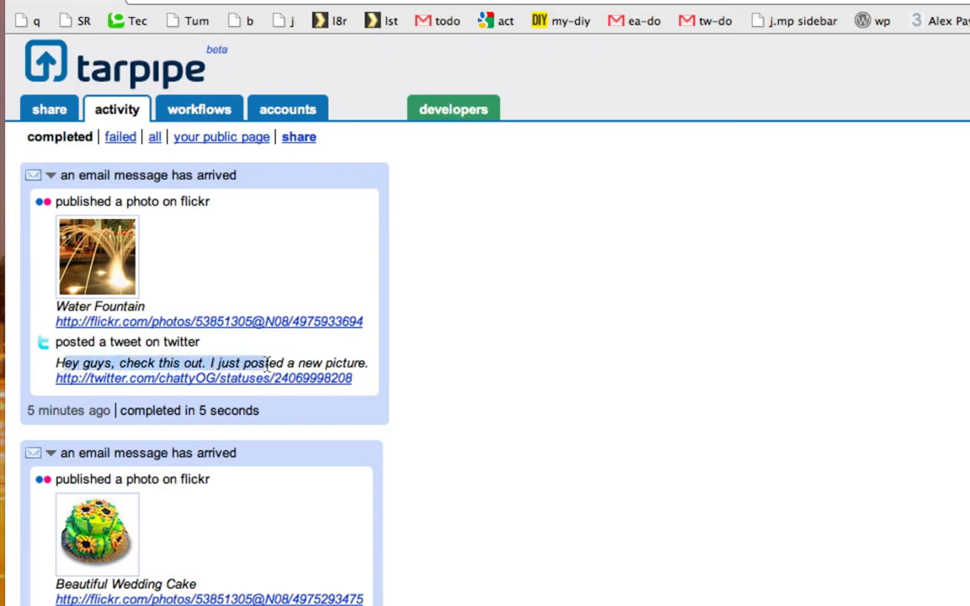
pyautogui.moveTo(58, 307); pyautogui.dragTo(124, 308)
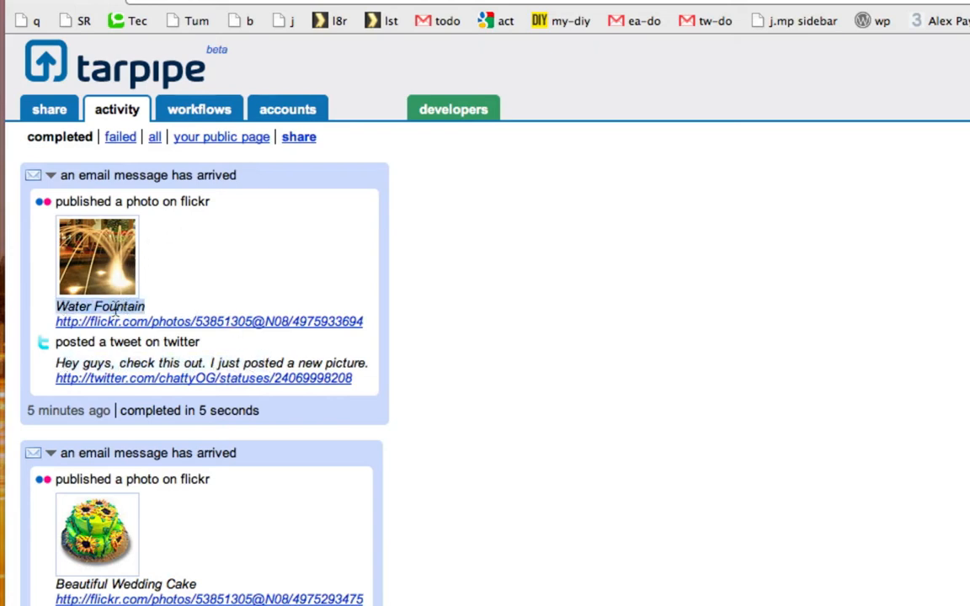
pyautogui.click(163, 308)
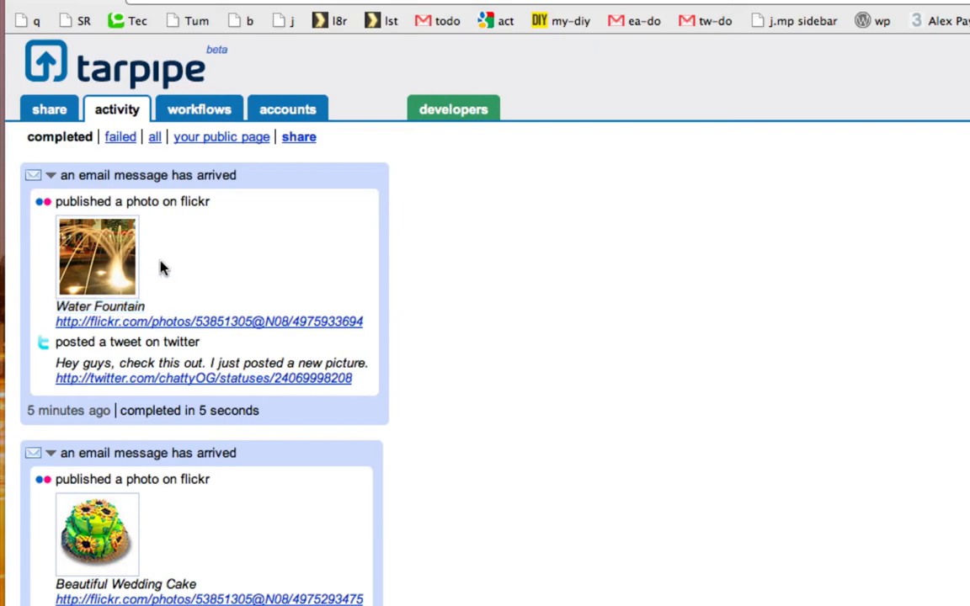
# Reopen the "Post to Flickr" workflow and move the Bitly connector slightly down toward TwitterUpdater
pyautogui.click(195, 110)
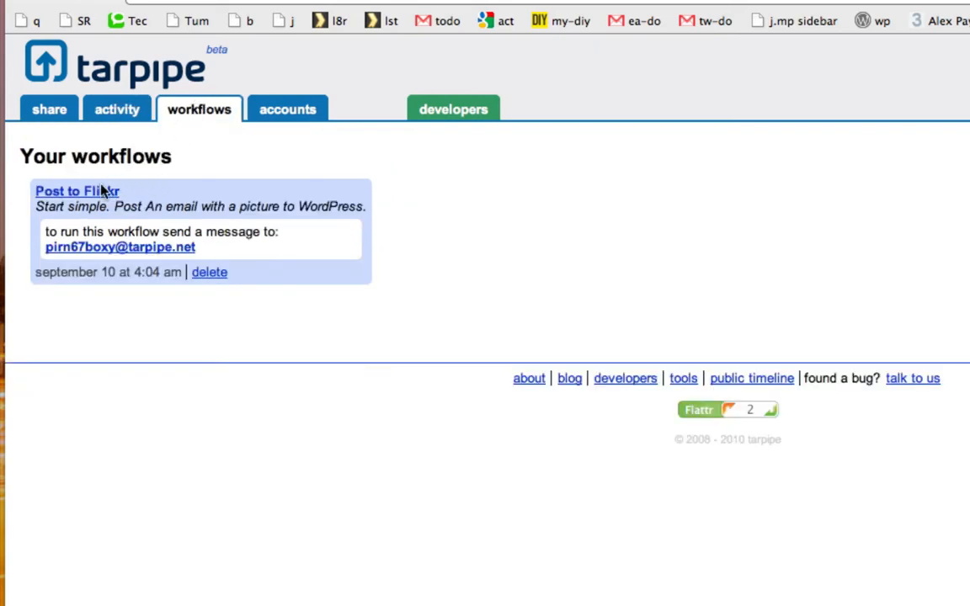
pyautogui.click(95, 192)
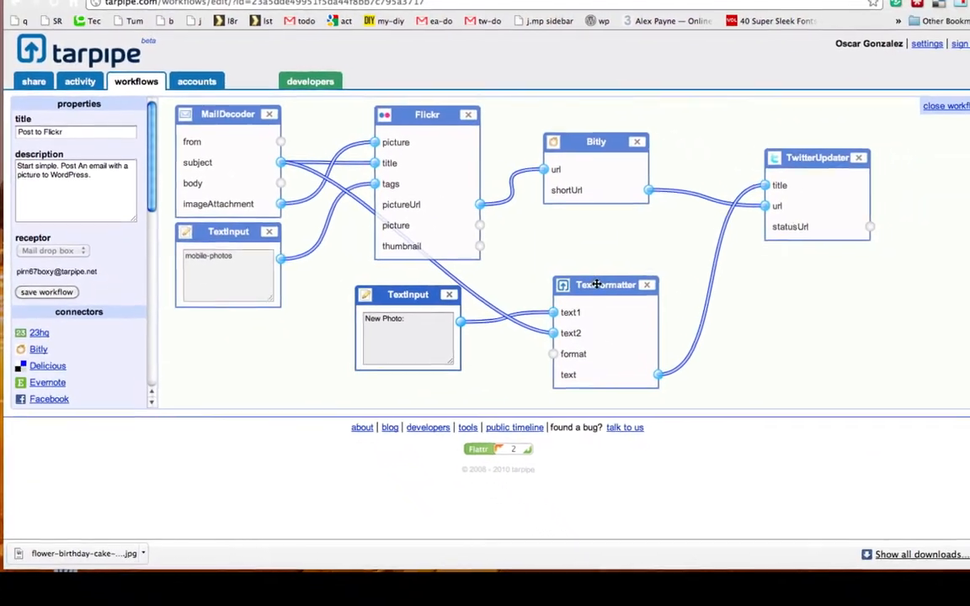
pyautogui.doubleClick(373, 201)
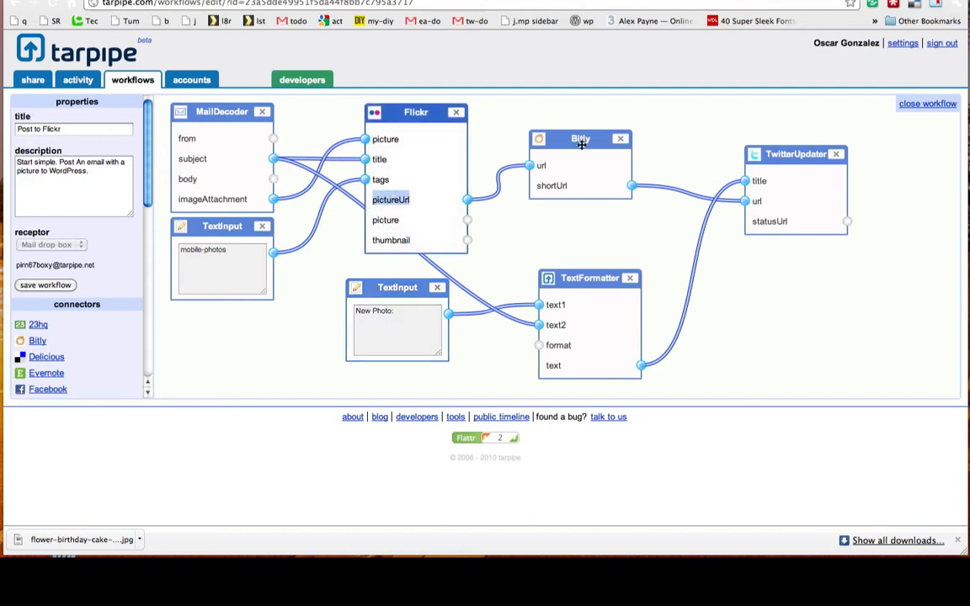
pyautogui.moveTo(581, 144); pyautogui.dragTo(593, 152)
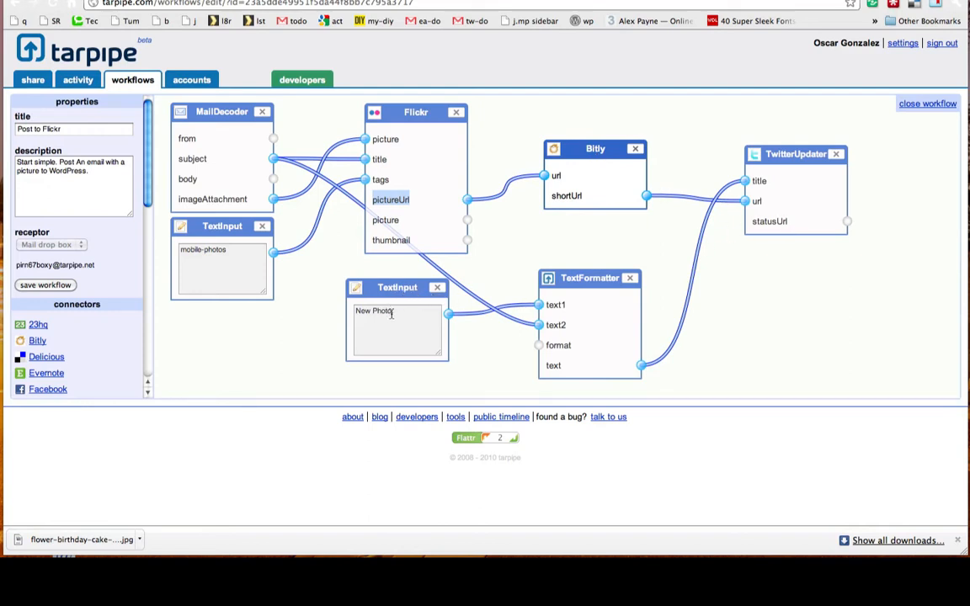
# Check the text feeding the TextFormatter in the workflow and review the newest email-triggered entry in the completed activity
pyautogui.moveTo(395, 313); pyautogui.dragTo(354, 313)
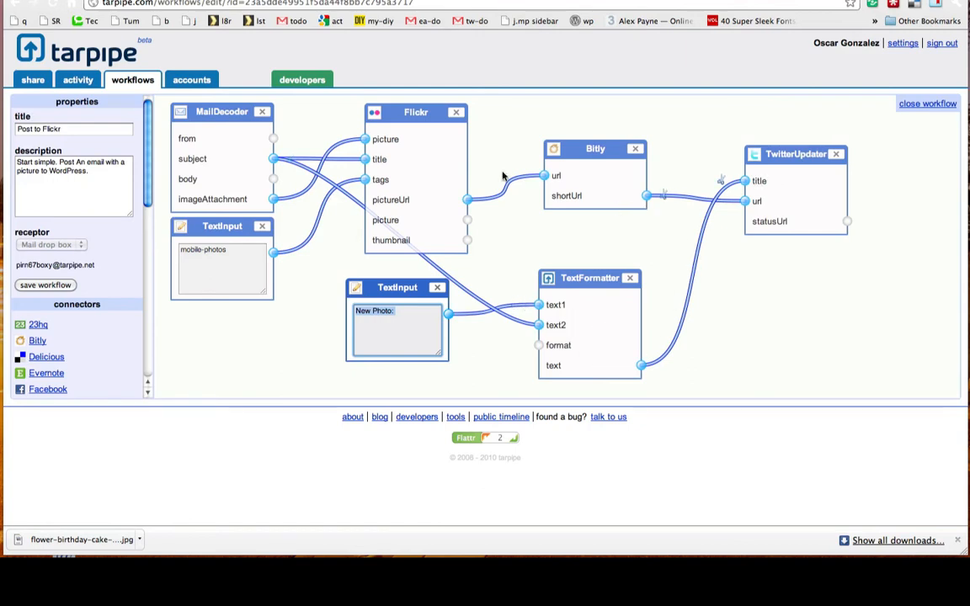
pyautogui.click(78, 81)
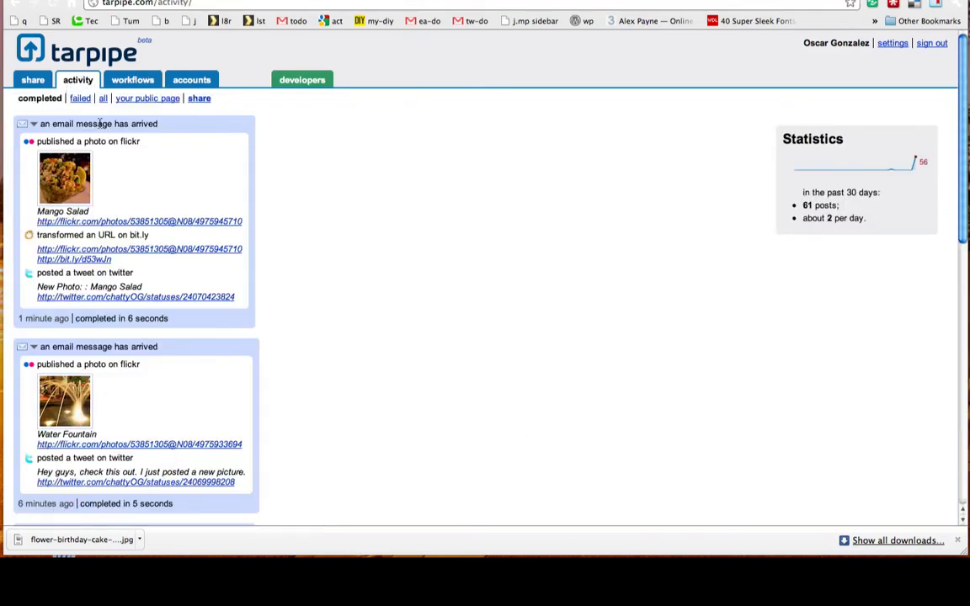
pyautogui.moveTo(37, 124); pyautogui.dragTo(155, 124)
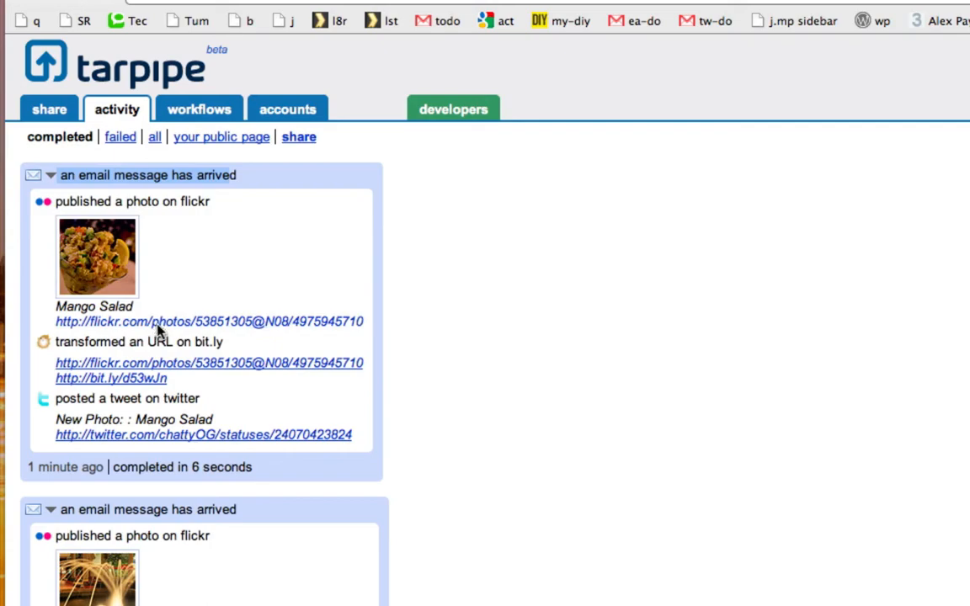
# Open the Mango Salad photo on Flickr from the latest activity, view all its available sizes, and close the photo page
pyautogui.click(185, 323)
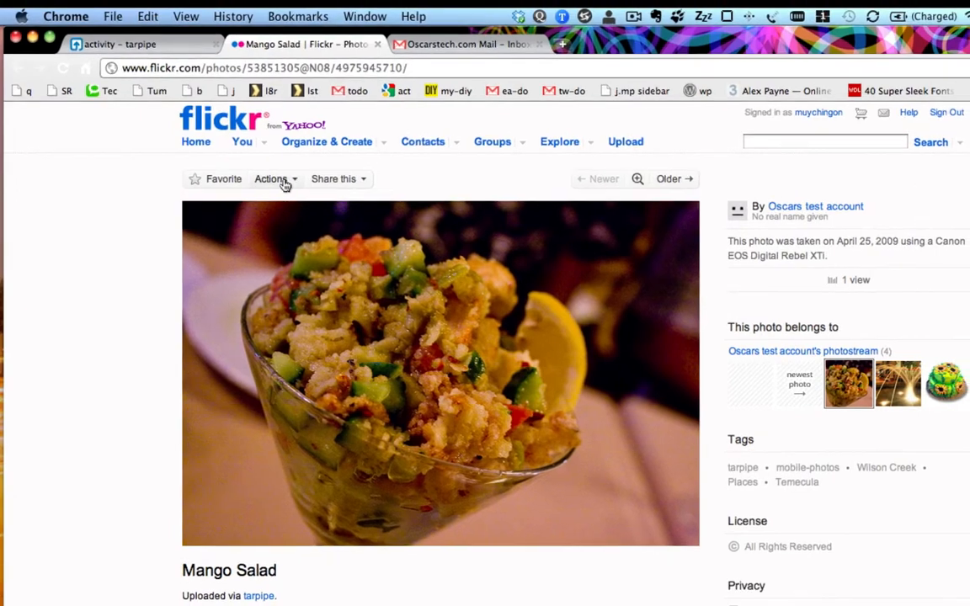
pyautogui.click(305, 175)
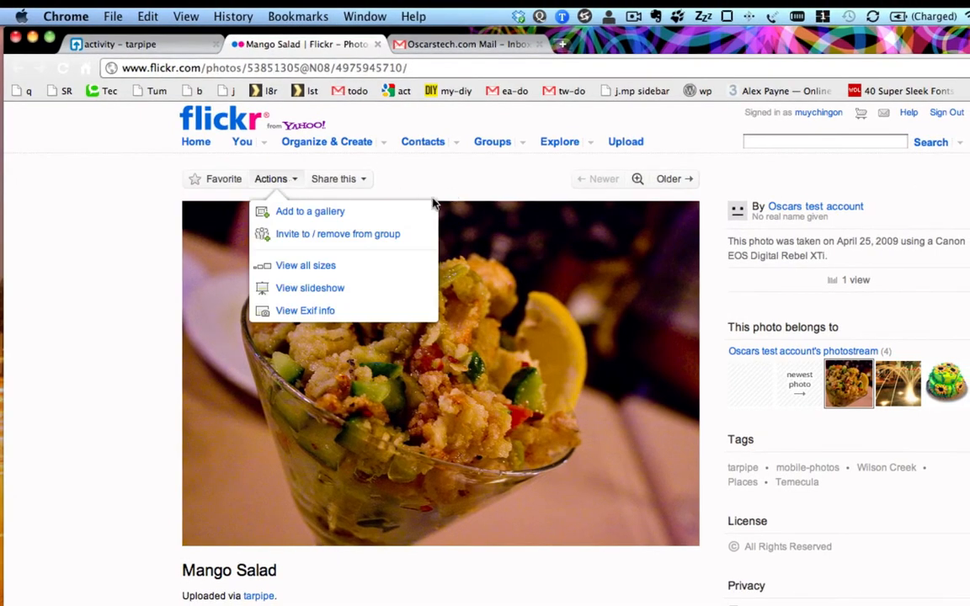
pyautogui.click(327, 266)
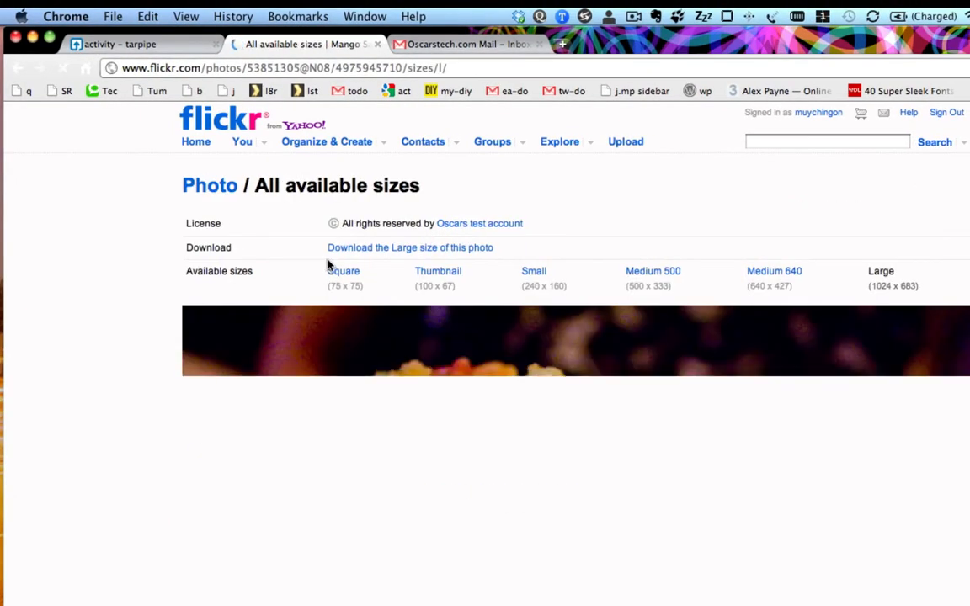
pyautogui.scroll(-5, 867, 295)
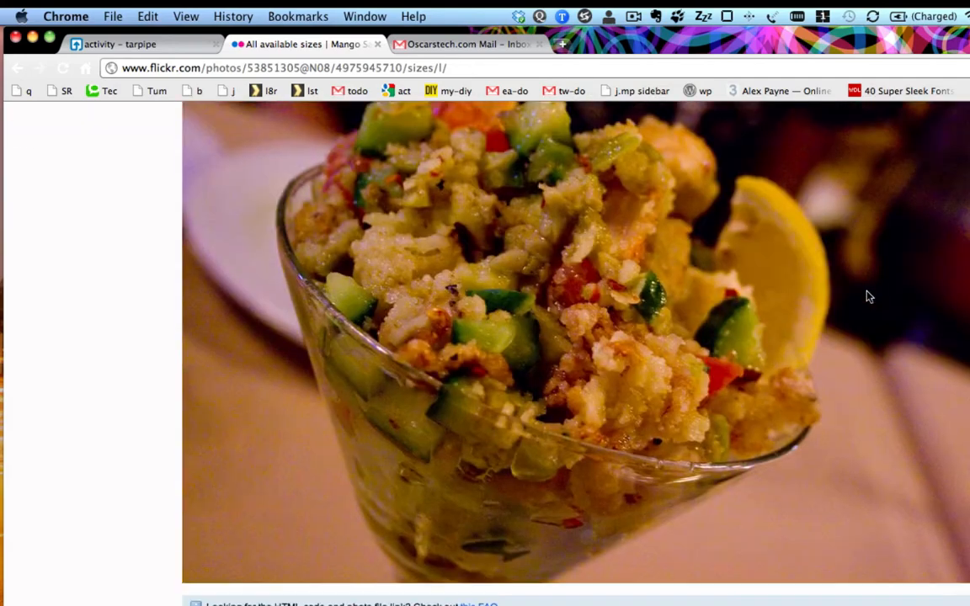
pyautogui.scroll(5, 867, 295)
pyautogui.scroll(-2, 867, 295)
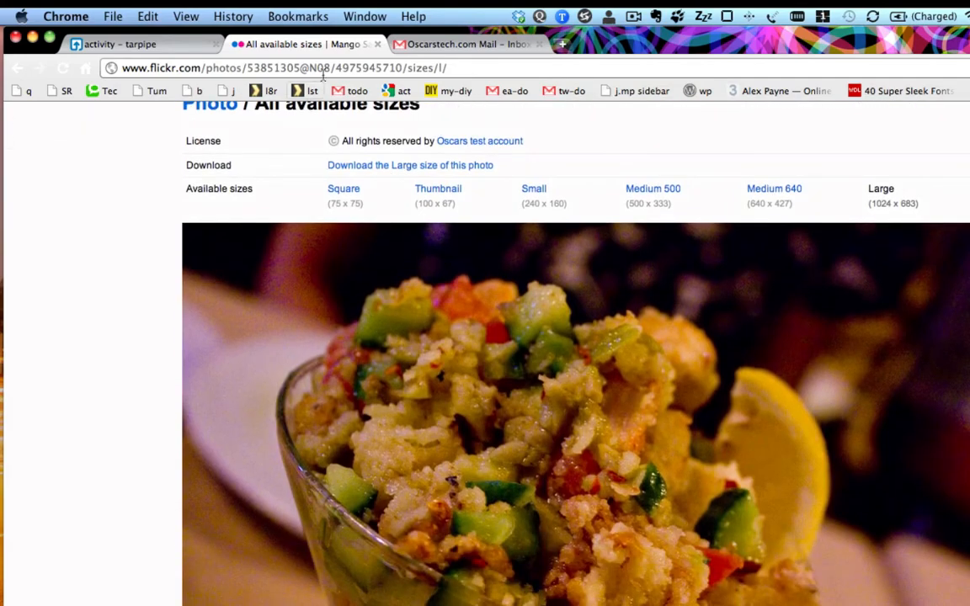
pyautogui.click(378, 43)
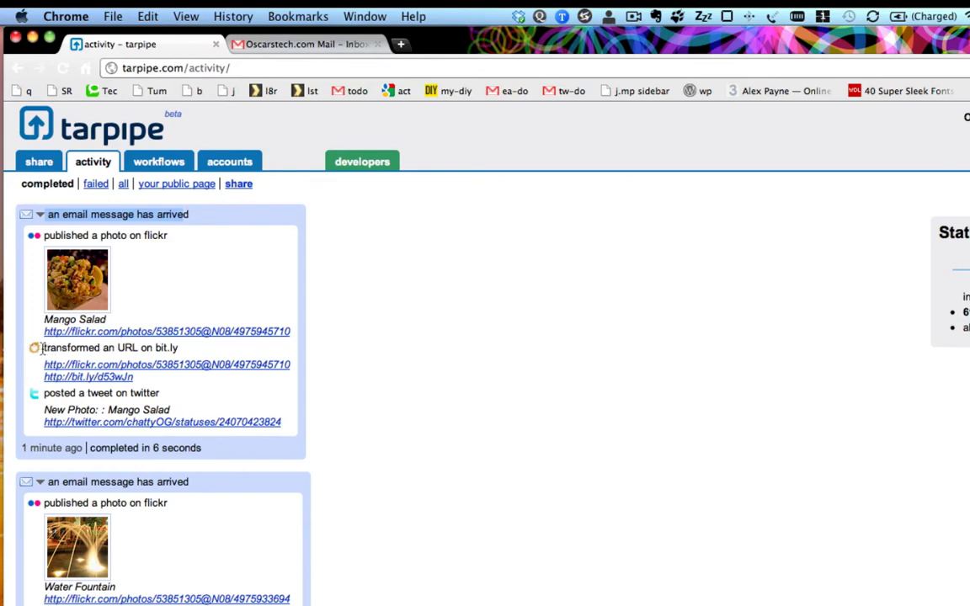
# Follow the bit.ly link in the latest activity to check which page it leads to, and close that page
pyautogui.moveTo(41, 348); pyautogui.dragTo(174, 352)
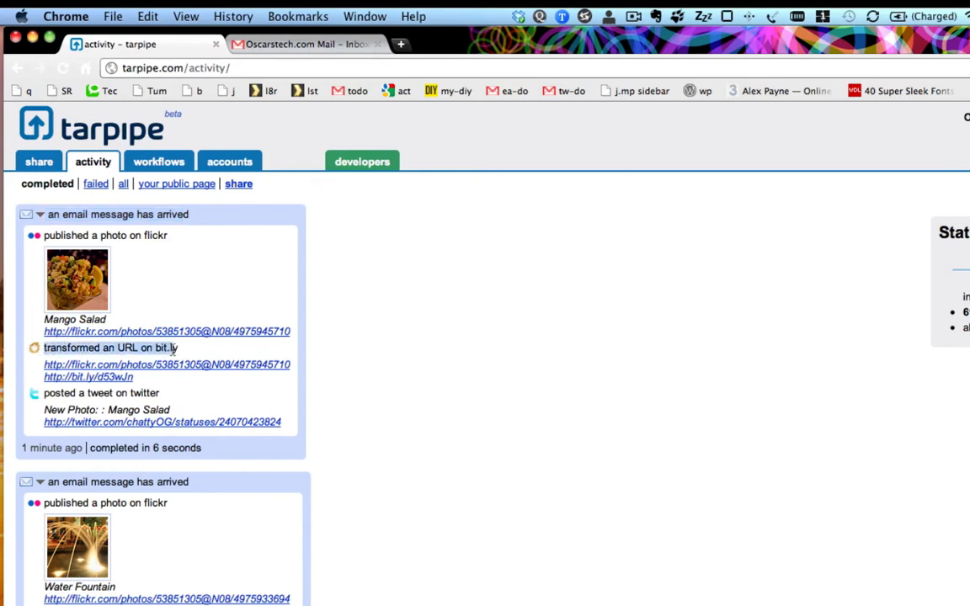
pyautogui.keyDown('super'); pyautogui.click(125, 378); pyautogui.keyUp('super')
pyautogui.click(296, 47)
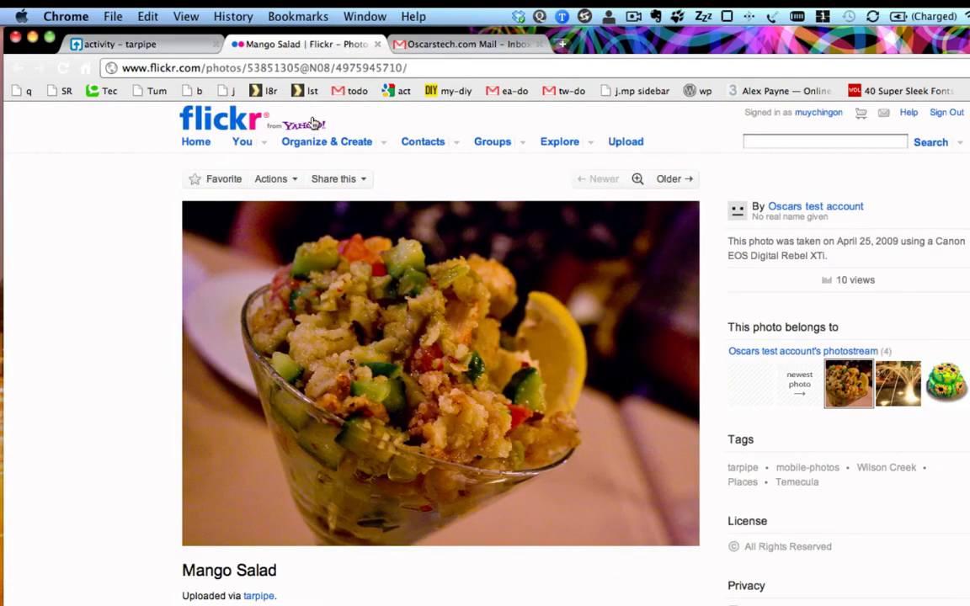
pyautogui.click(378, 44)
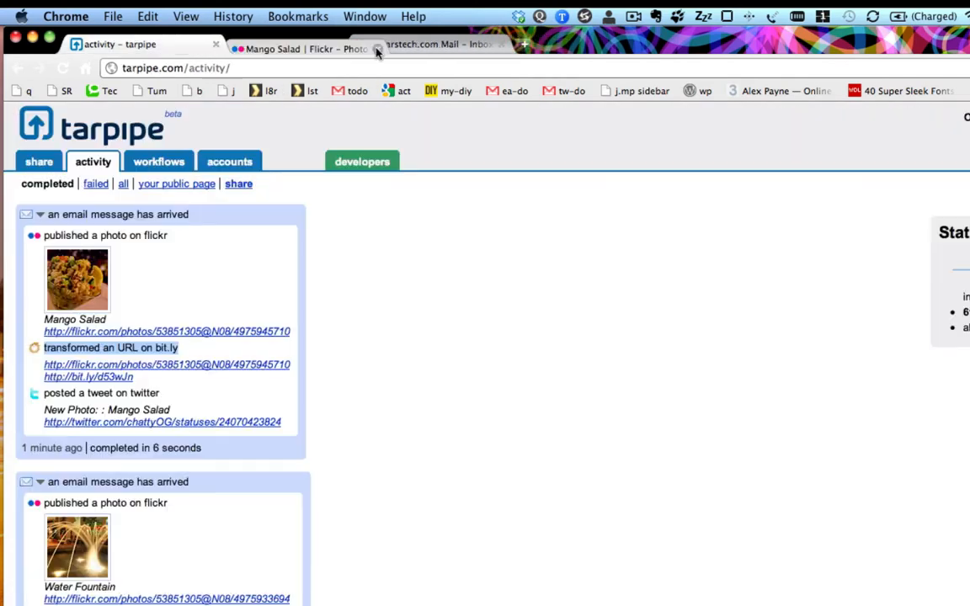
pyautogui.click(153, 270)
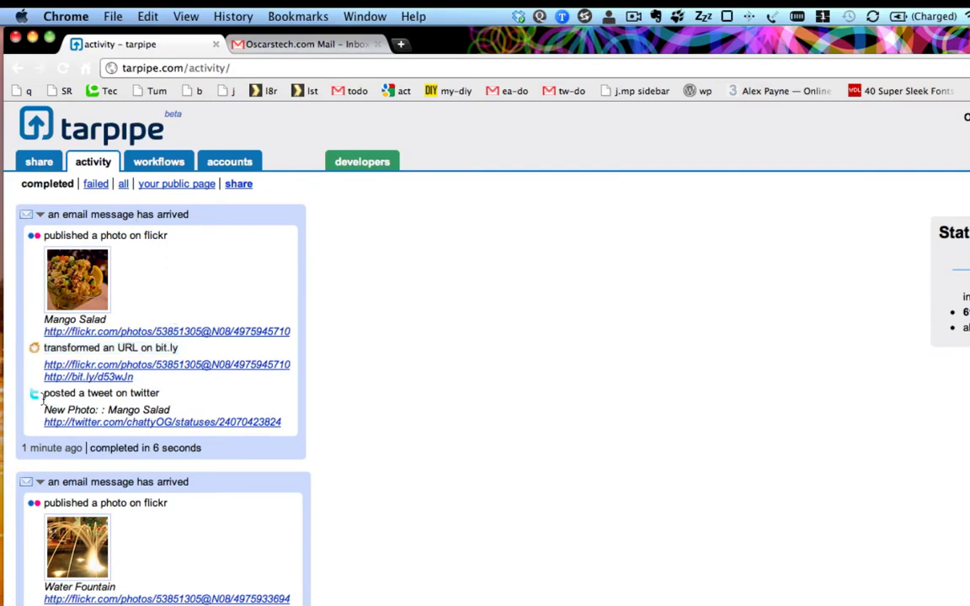
# Open the tweet from the latest activity, examine its title and short link, and return to tarpipe's workflows
pyautogui.moveTo(47, 396); pyautogui.dragTo(162, 395)
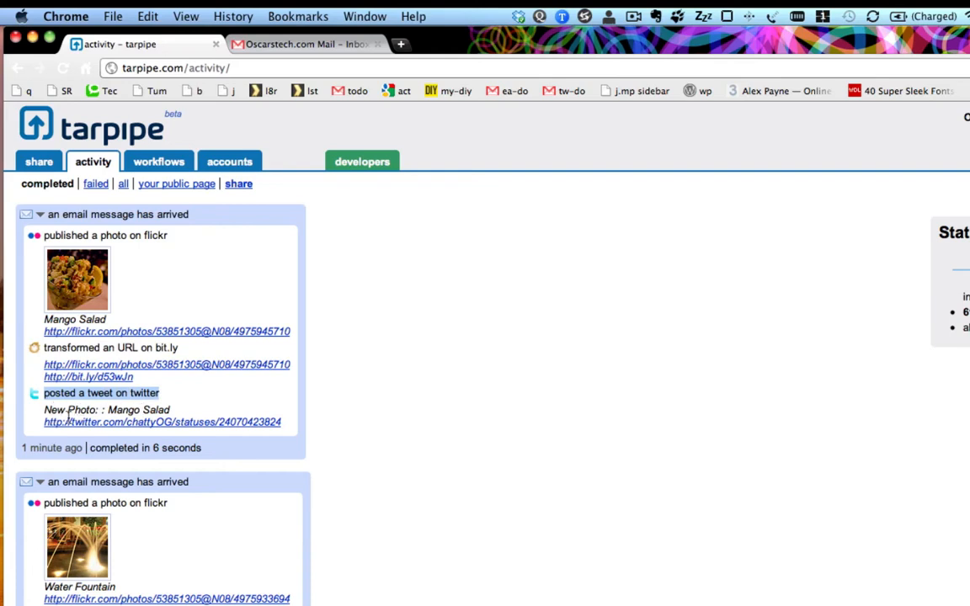
pyautogui.click(142, 424)
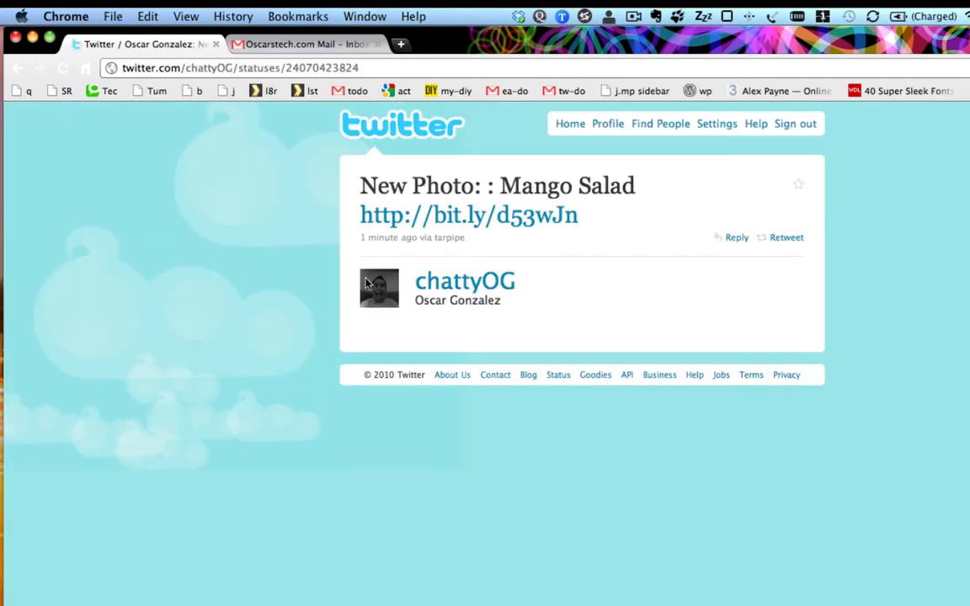
pyautogui.moveTo(360, 183); pyautogui.dragTo(636, 189)
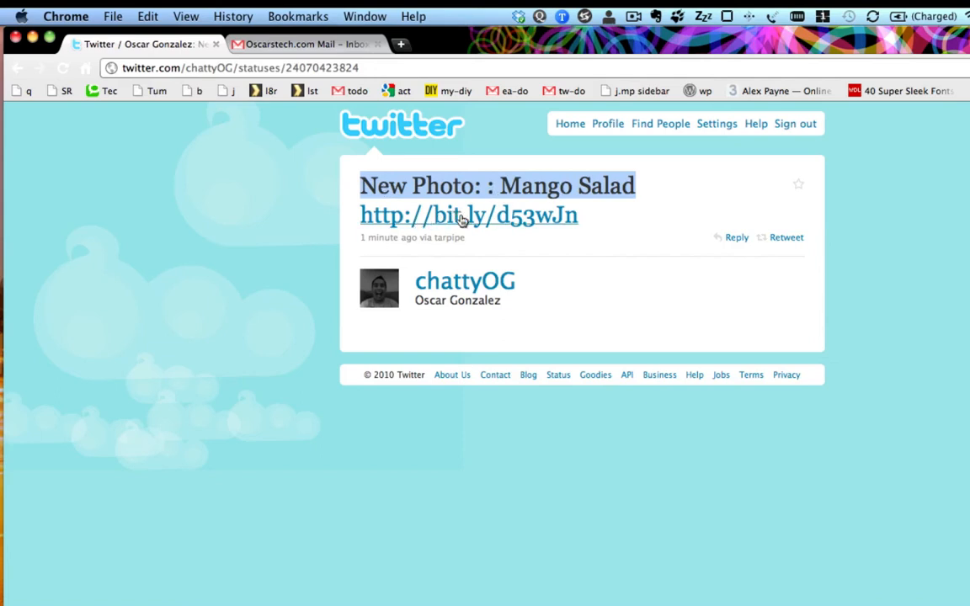
pyautogui.click(18, 67)
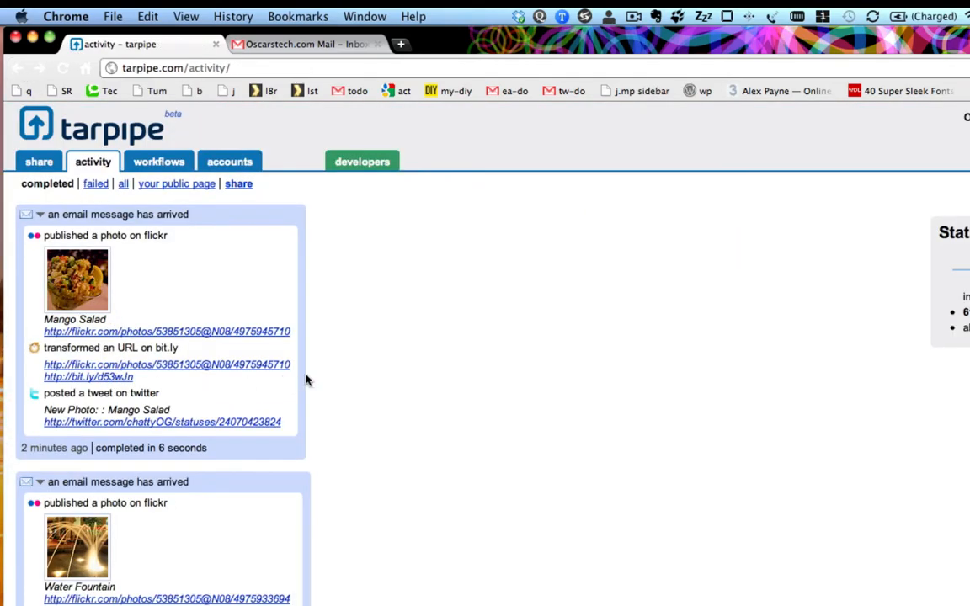
pyautogui.click(158, 162)
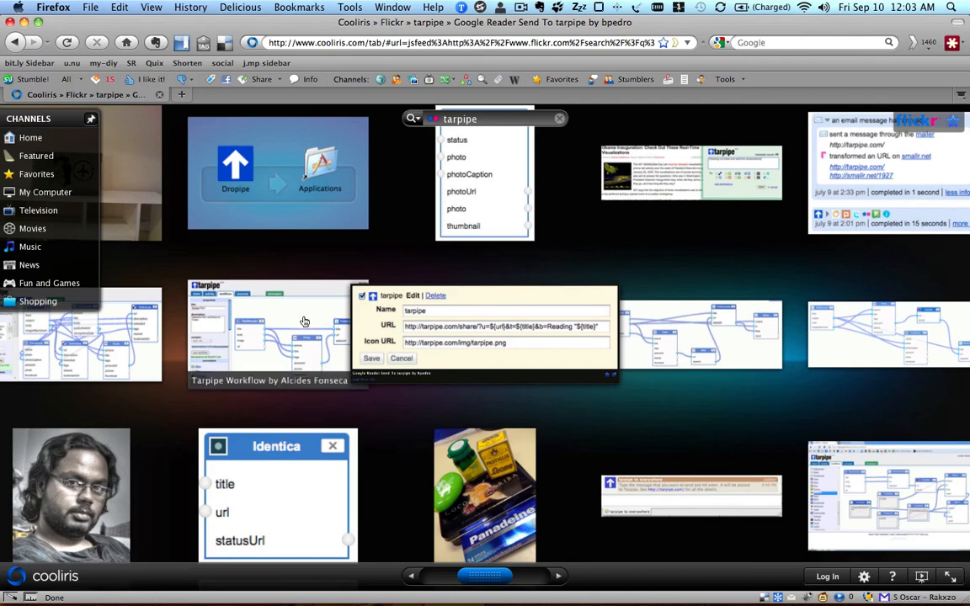
# In Firefox, browse the Cooliris Flickr results for "tarpipe" and examine several example workflow diagrams up close
pyautogui.click(258, 291)
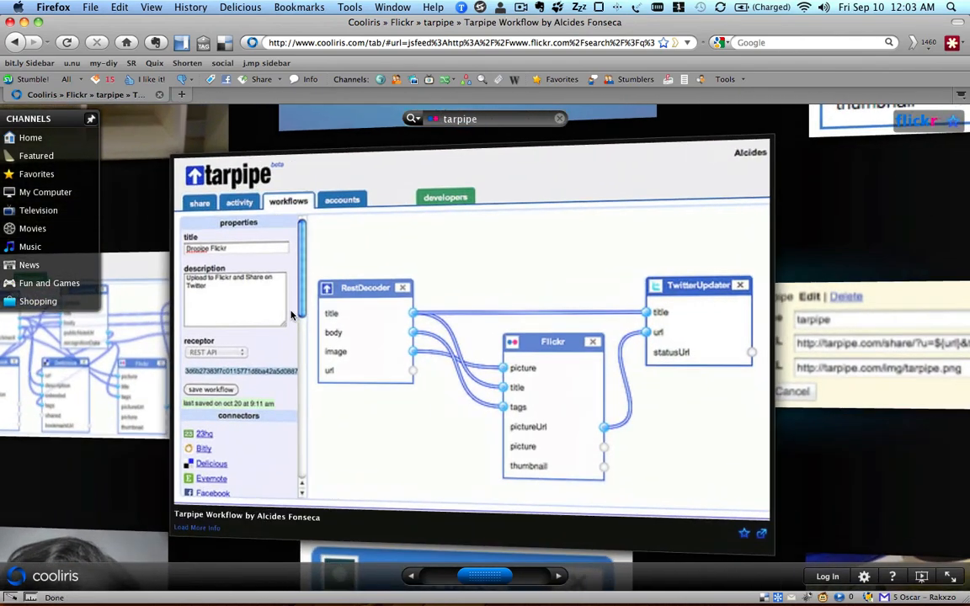
pyautogui.click(297, 315)
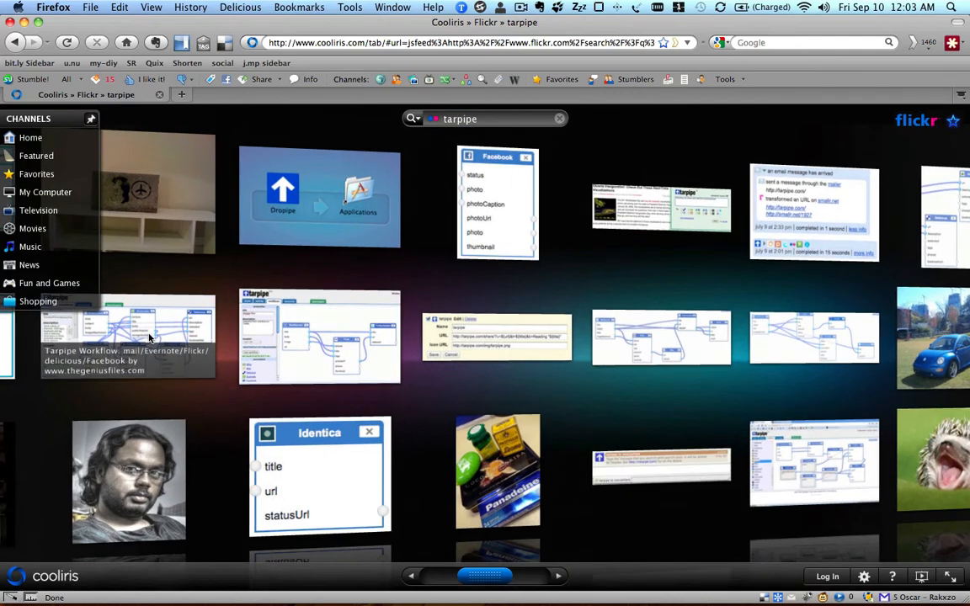
pyautogui.click(152, 335)
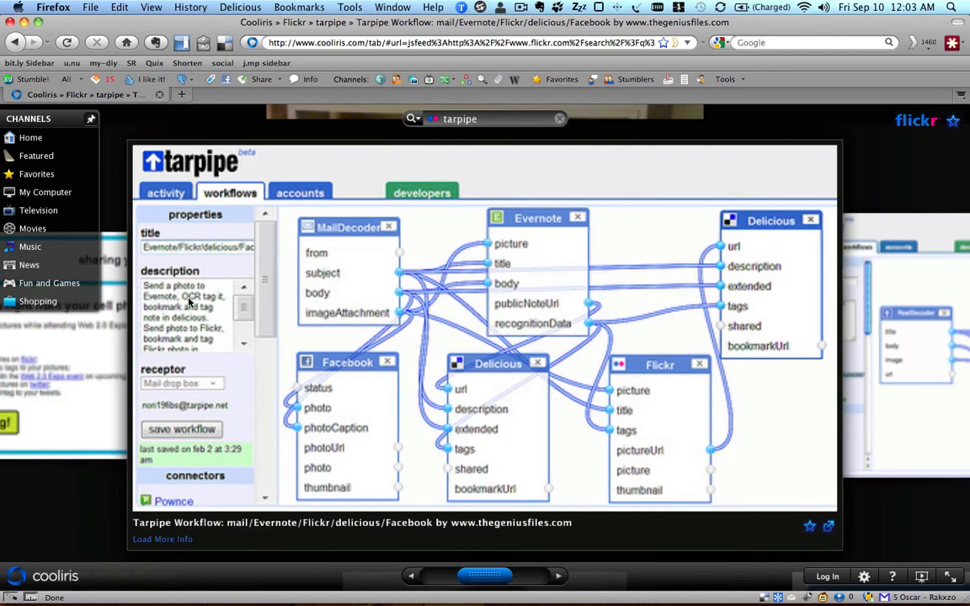
pyautogui.click(122, 358)
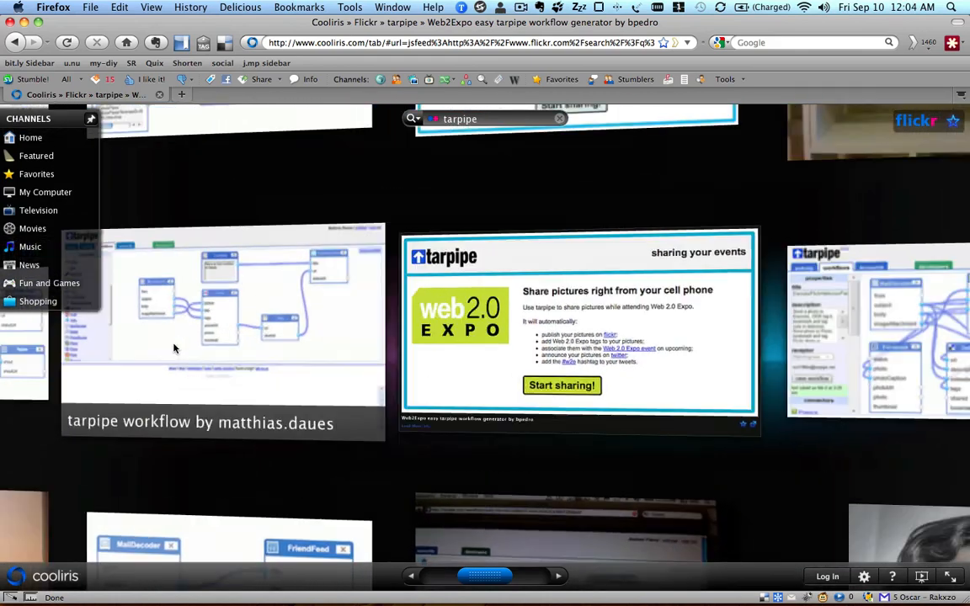
pyautogui.click(174, 348)
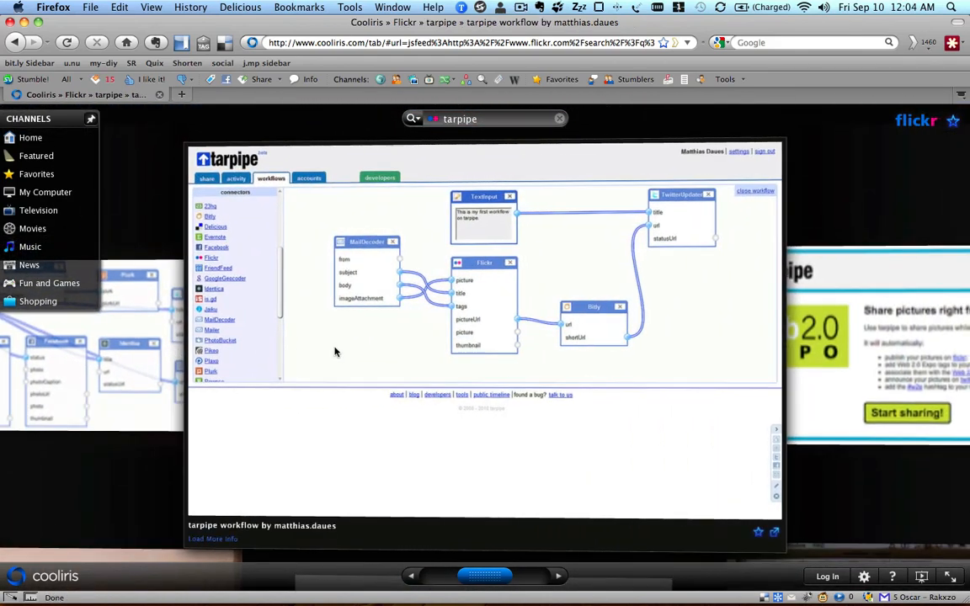
pyautogui.click(130, 356)
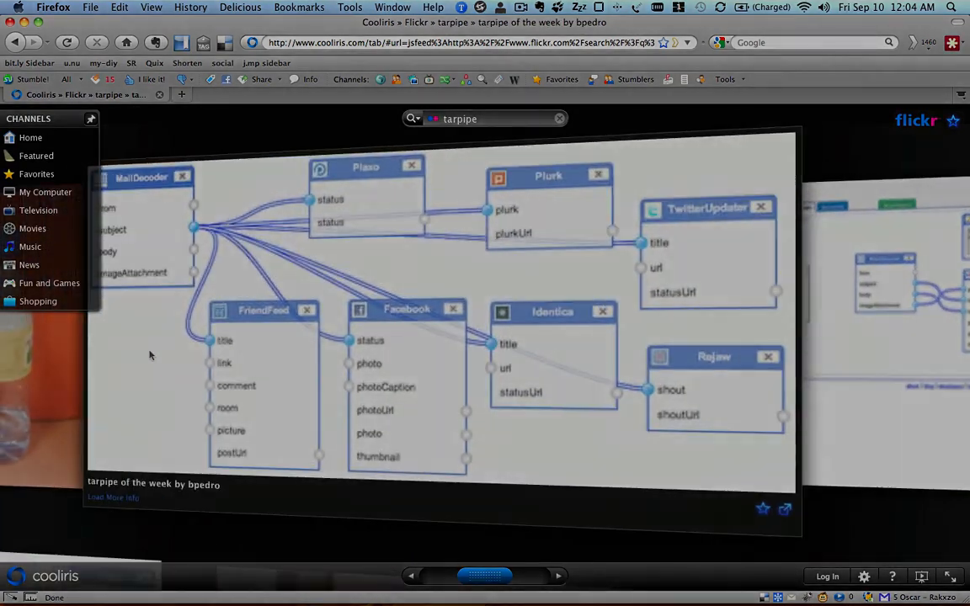